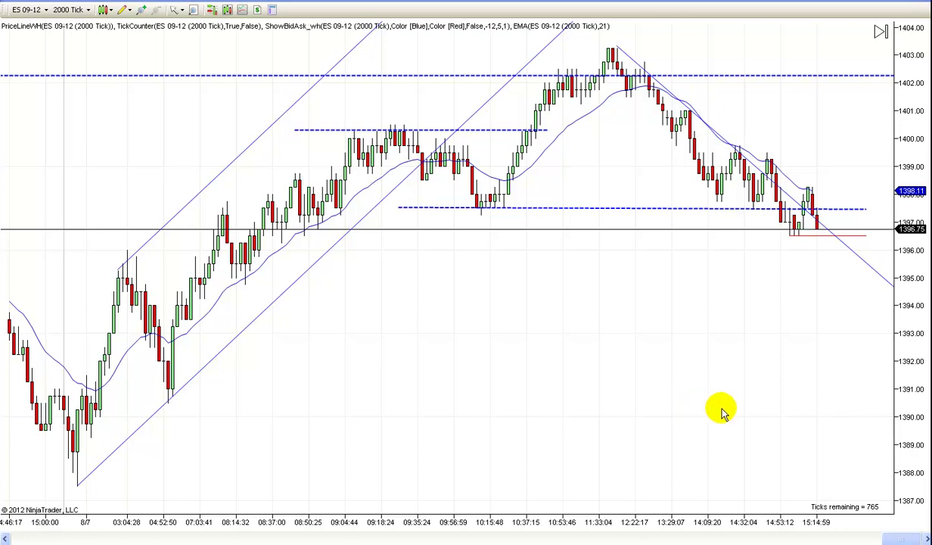
mouse_move(722, 415)
mouse_down()
mouse_move(708, 417)
mouse_move(735, 416)
mouse_up()
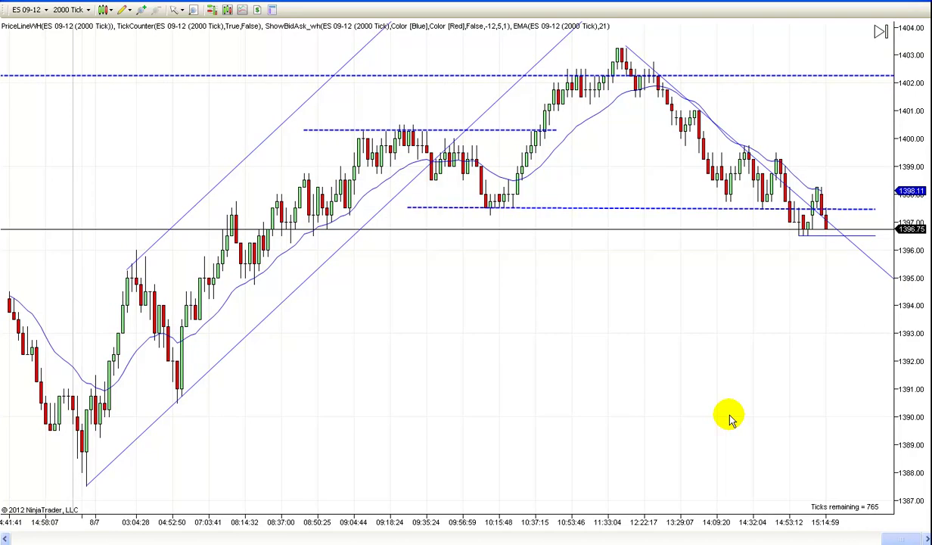
drag(752, 419, 743, 418)
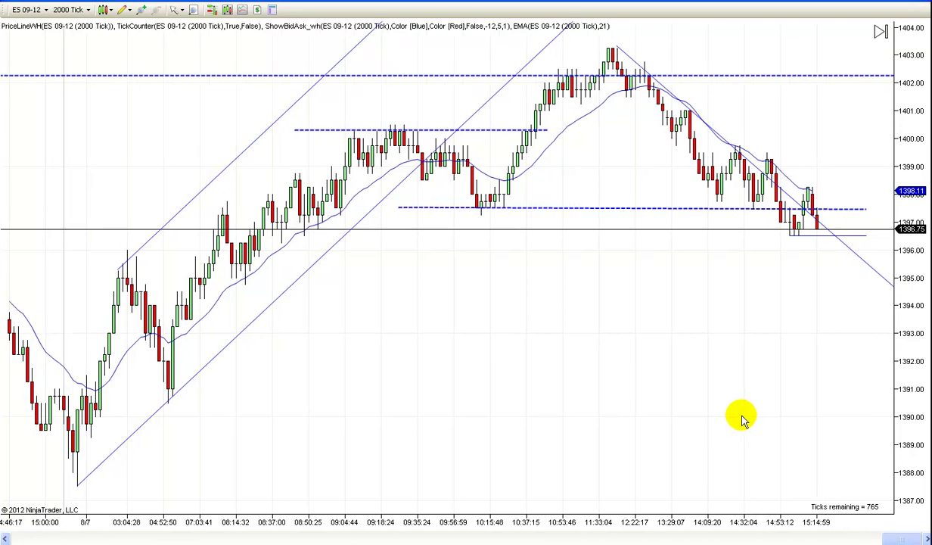
right_click(731, 252)
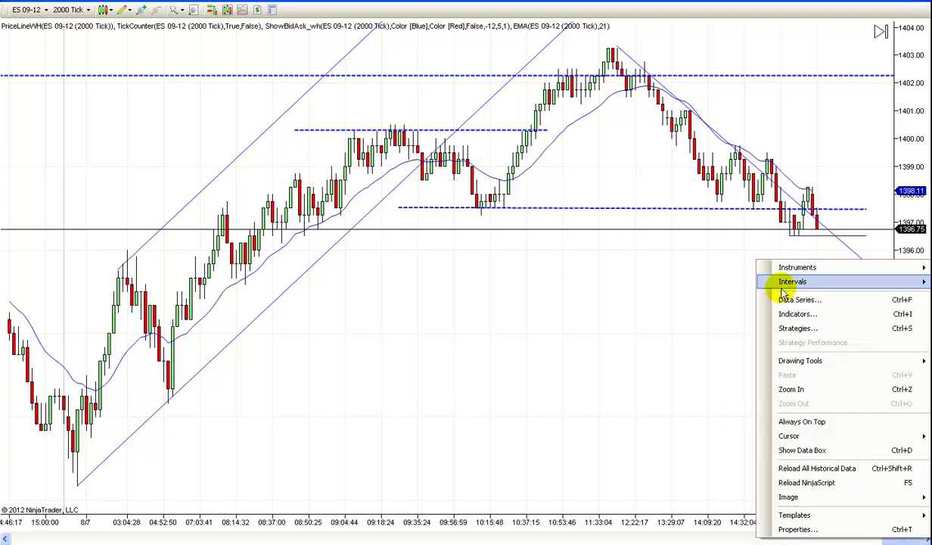
click(674, 333)
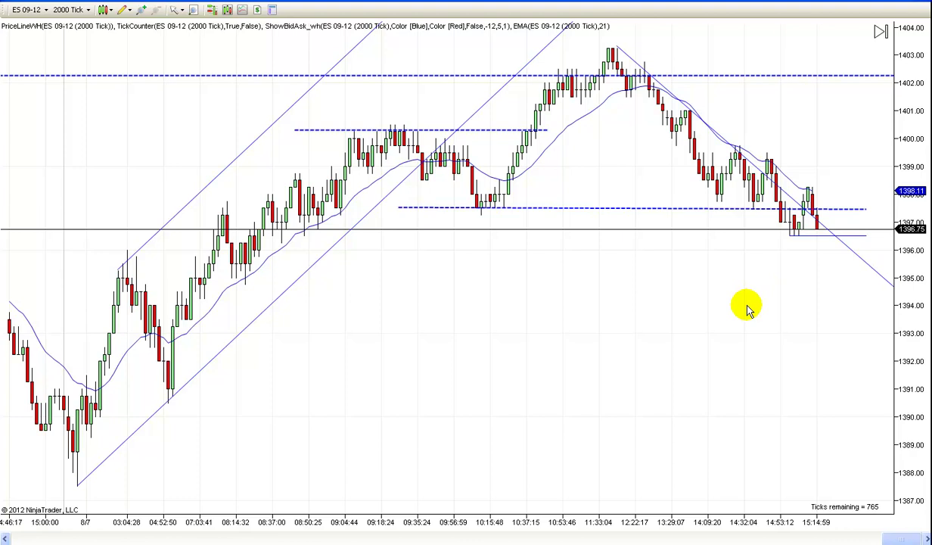
scroll(749, 310, up, 1)
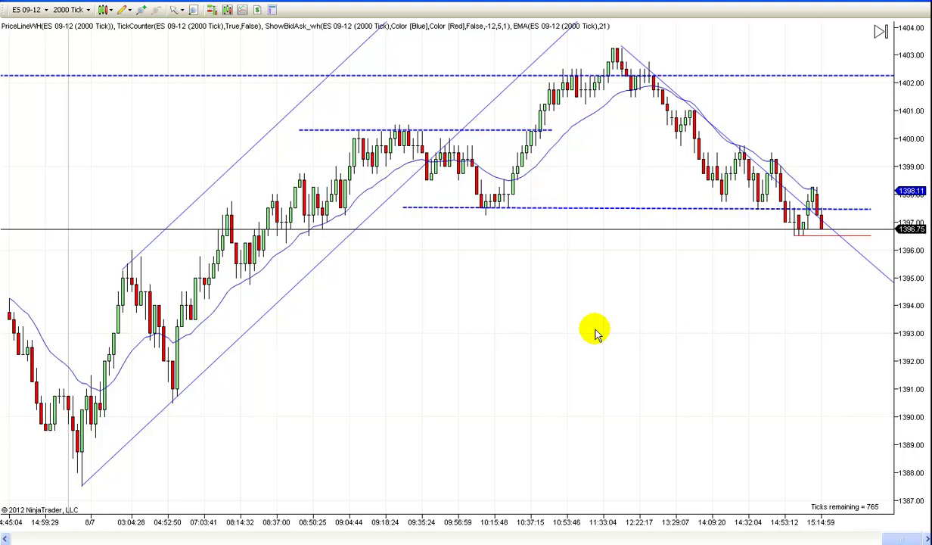
drag(642, 336, 635, 336)
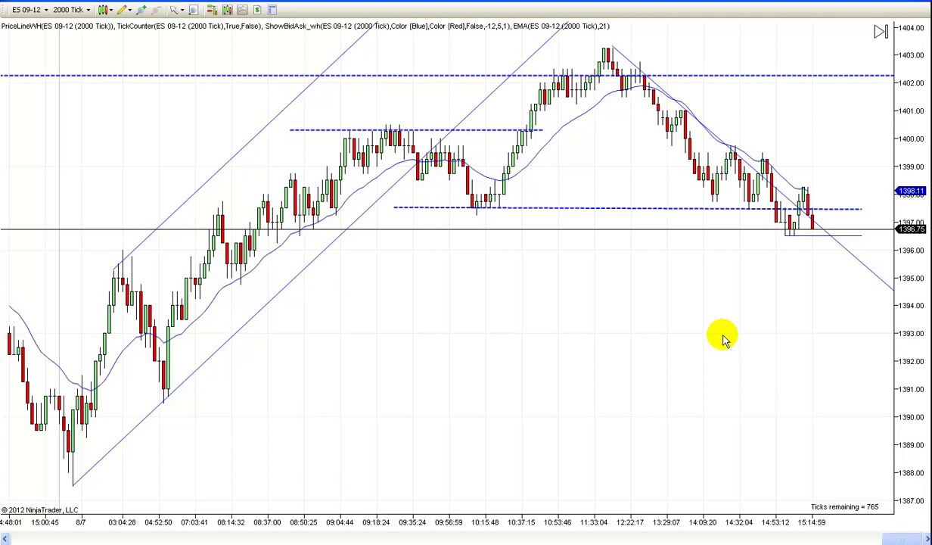
scroll(697, 344, up, 3)
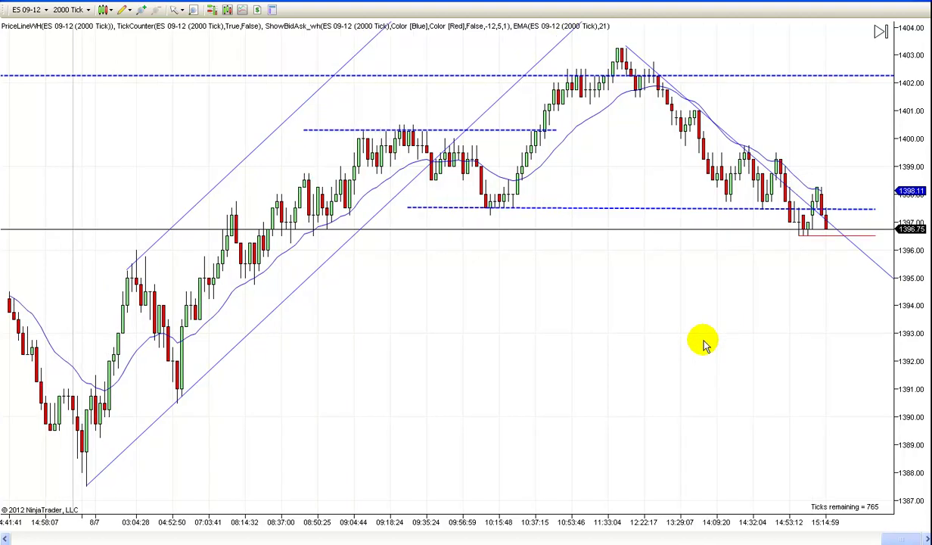
scroll(643, 352, down, 3)
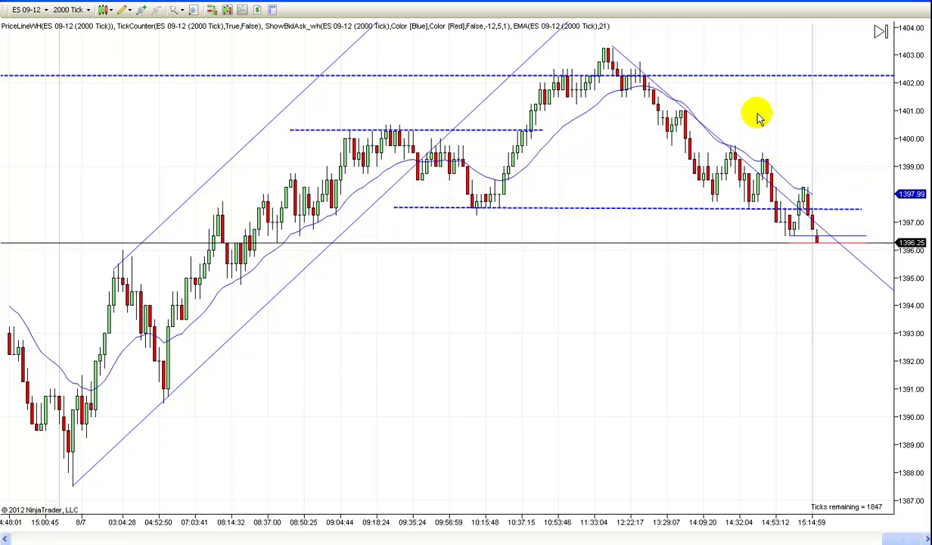
scroll(670, 318, up, 1)
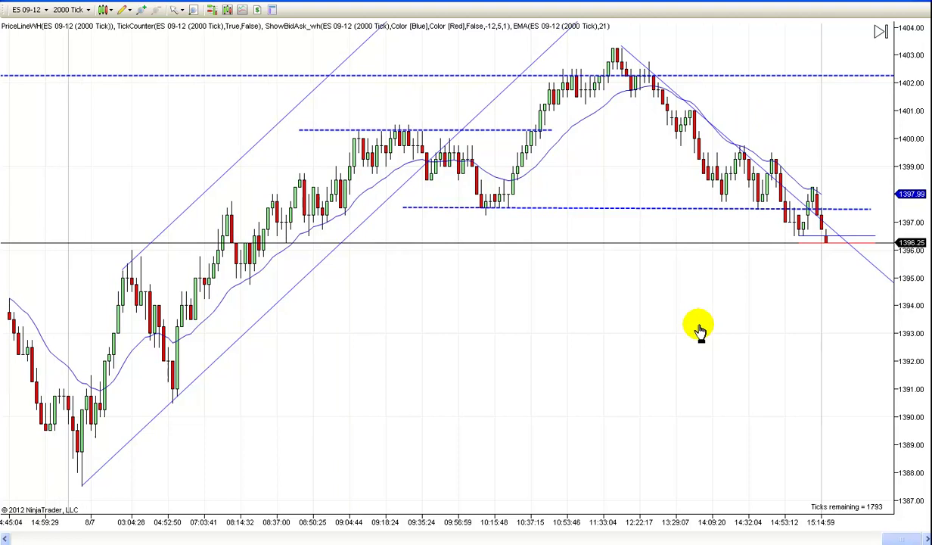
mouse_move(670, 335)
mouse_down()
mouse_move(679, 339)
mouse_move(669, 341)
mouse_up()
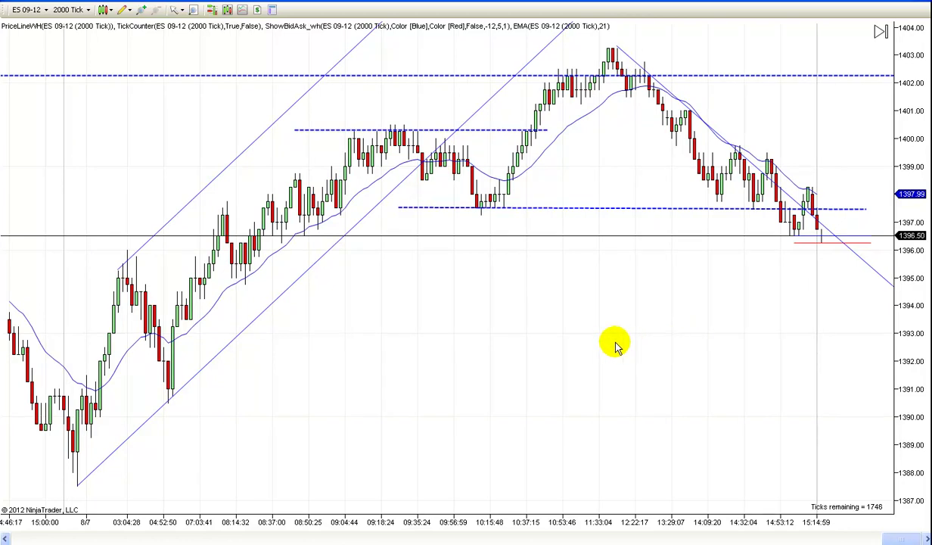
drag(615, 345, 634, 348)
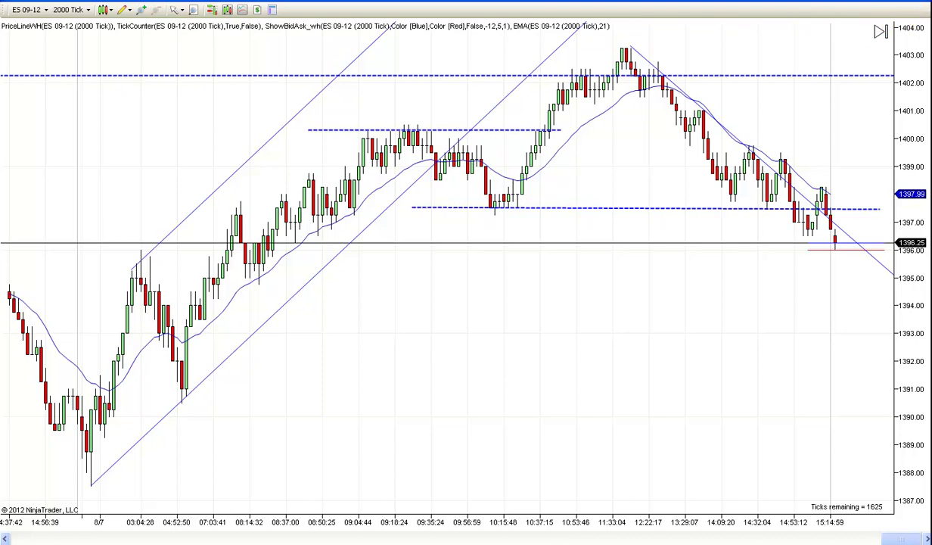
Step: Show the expanded Chart Trader order-entry controls beside the ES 09-12 2000 Tick chart
click(227, 11)
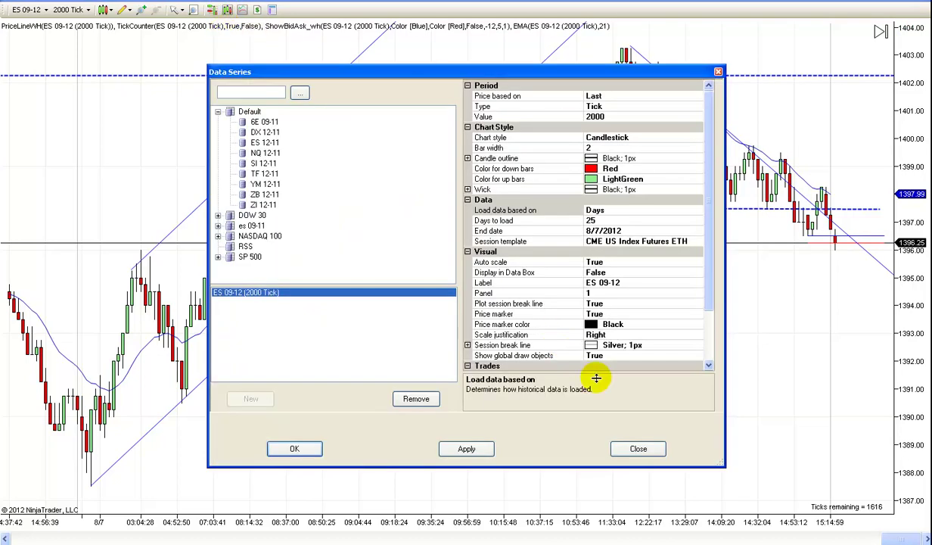
click(637, 448)
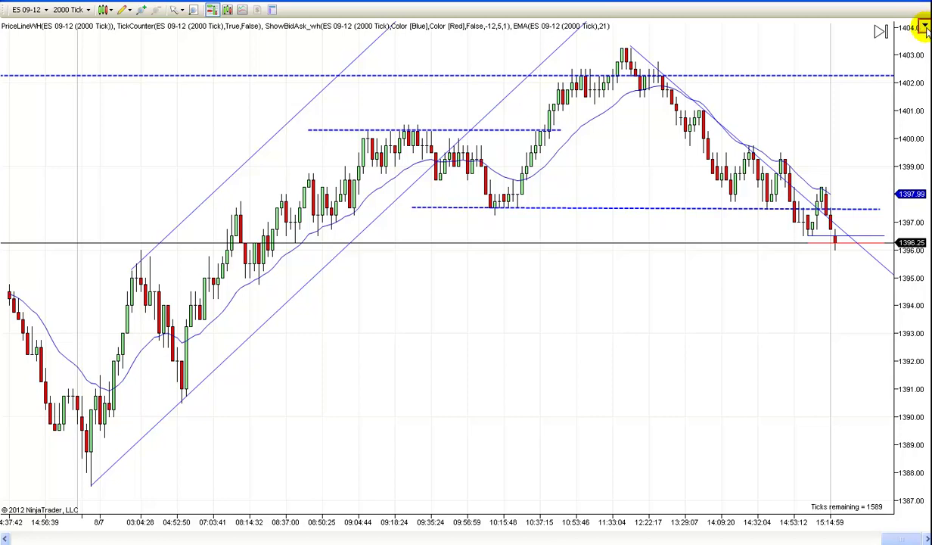
click(926, 29)
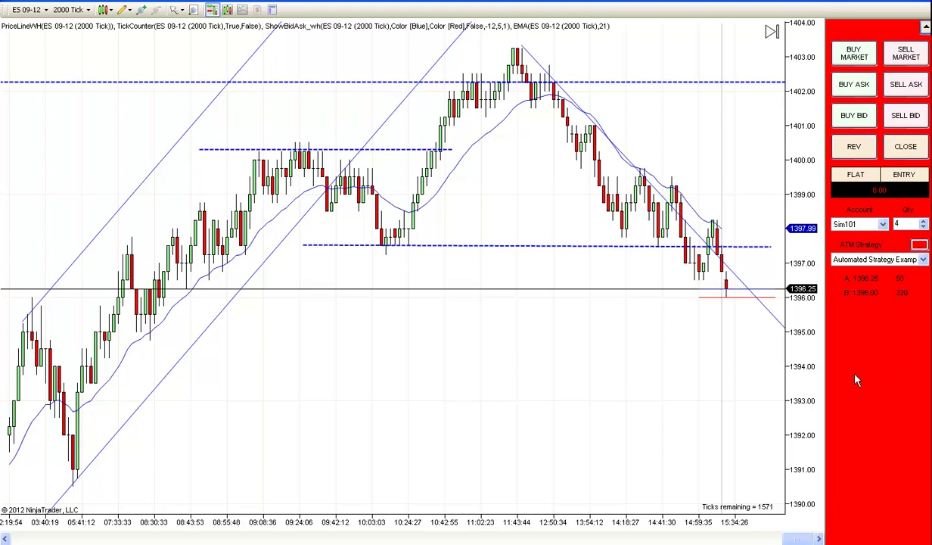
Step: Review the color, display and general settings in the Chart Trader properties, then close them without changes
right_click(799, 377)
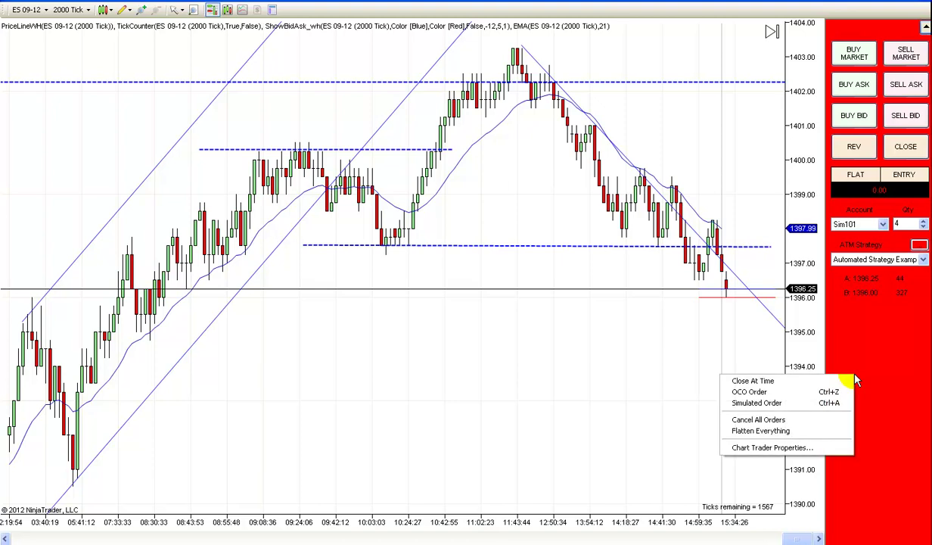
click(795, 449)
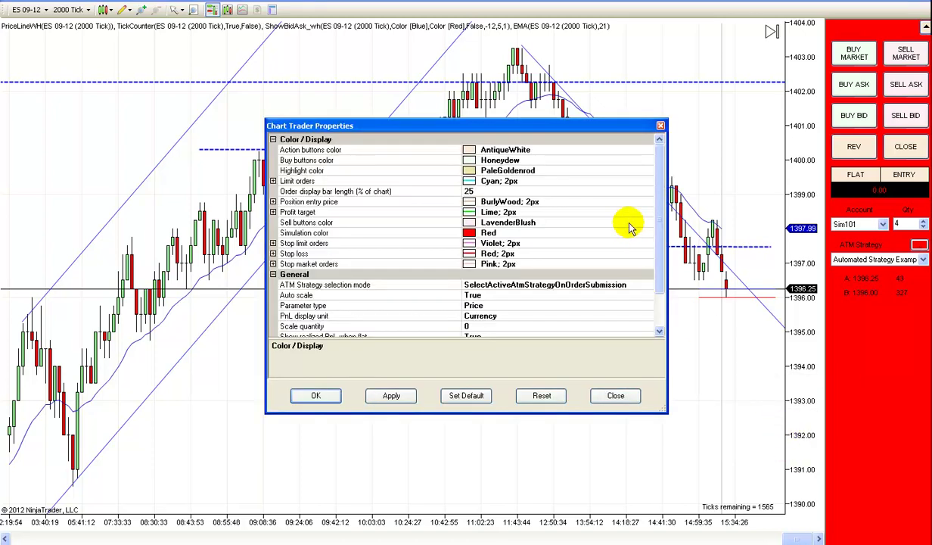
scroll(655, 193, down, 1)
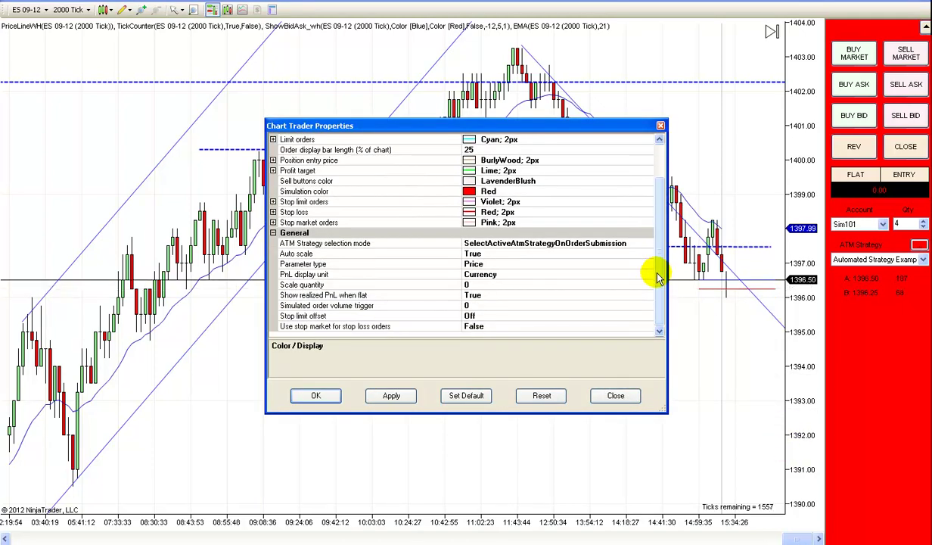
scroll(655, 261, up, 1)
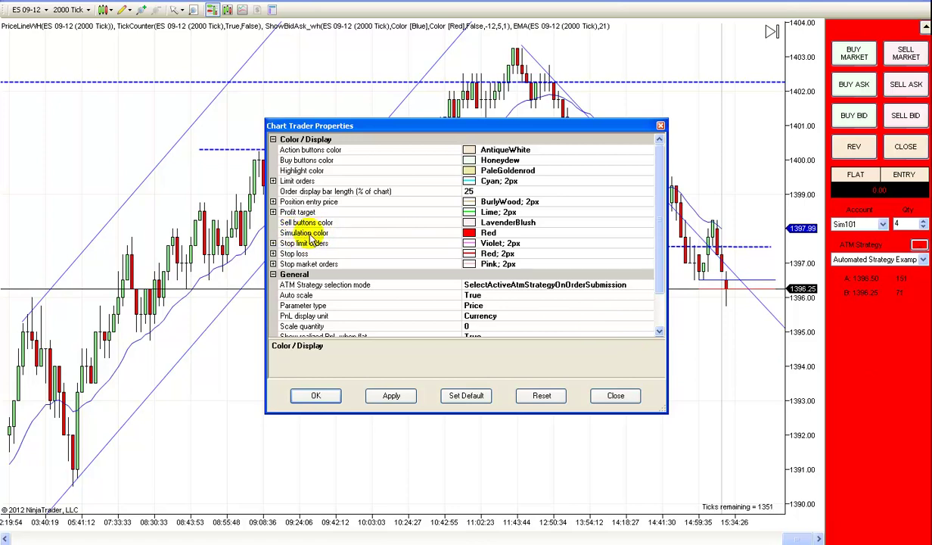
click(613, 395)
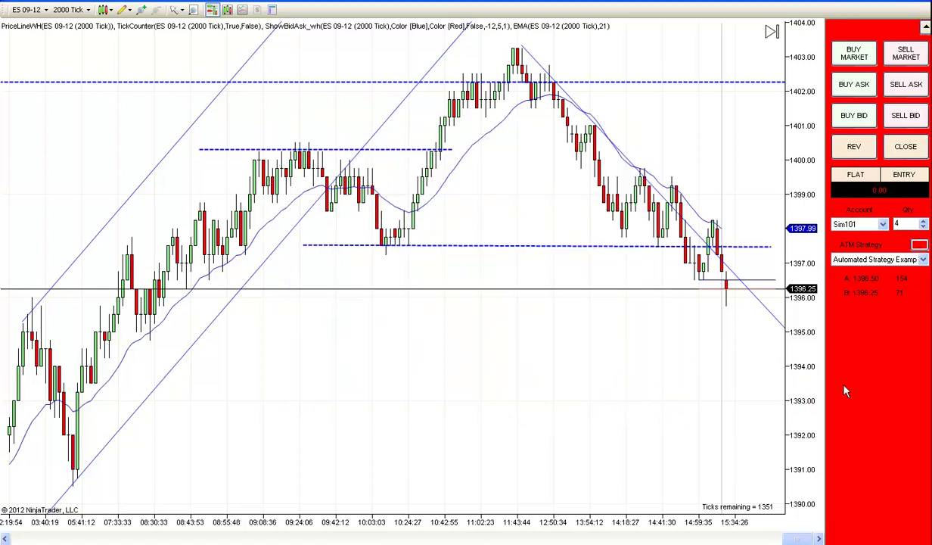
Step: Choose Price as the parameter type in the general section of the Chart Trader properties
right_click(873, 372)
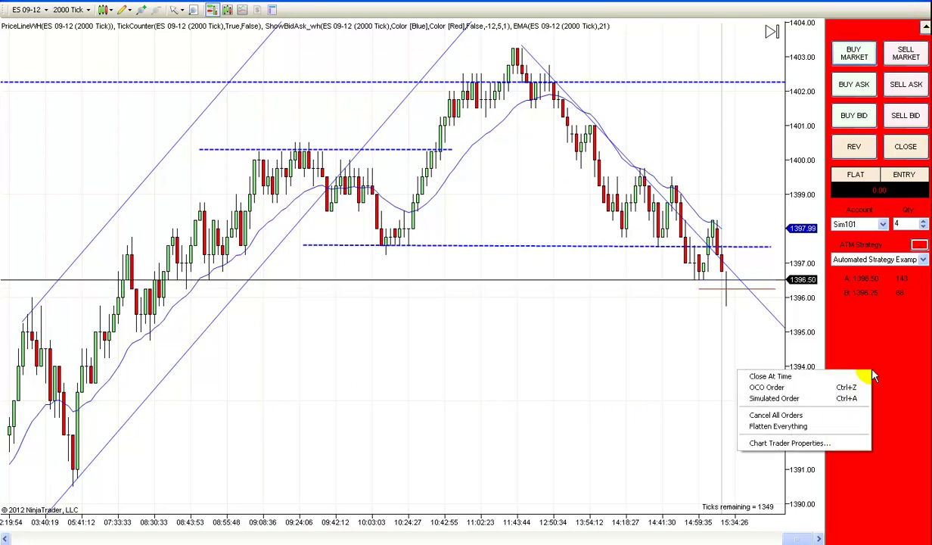
click(794, 445)
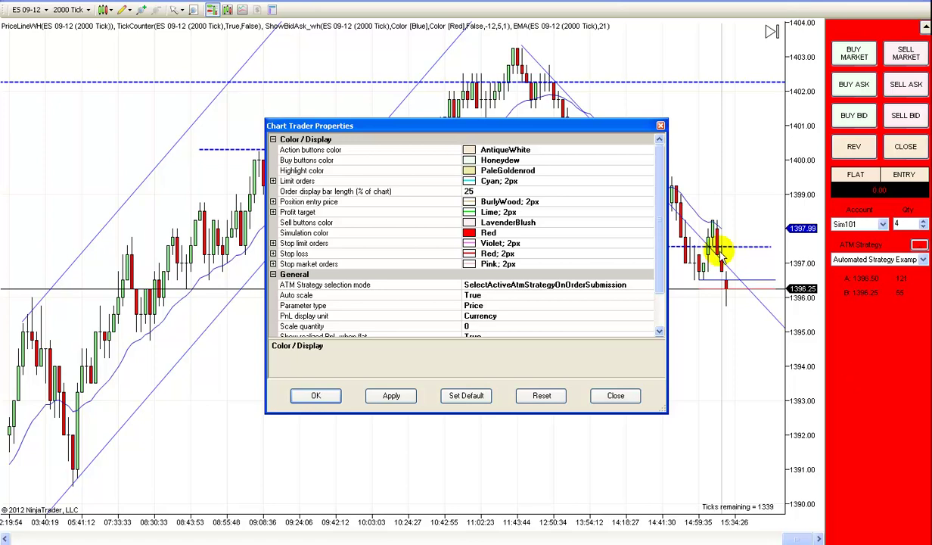
mouse_move(658, 181)
mouse_down()
mouse_move(658, 202)
mouse_move(657, 171)
mouse_up()
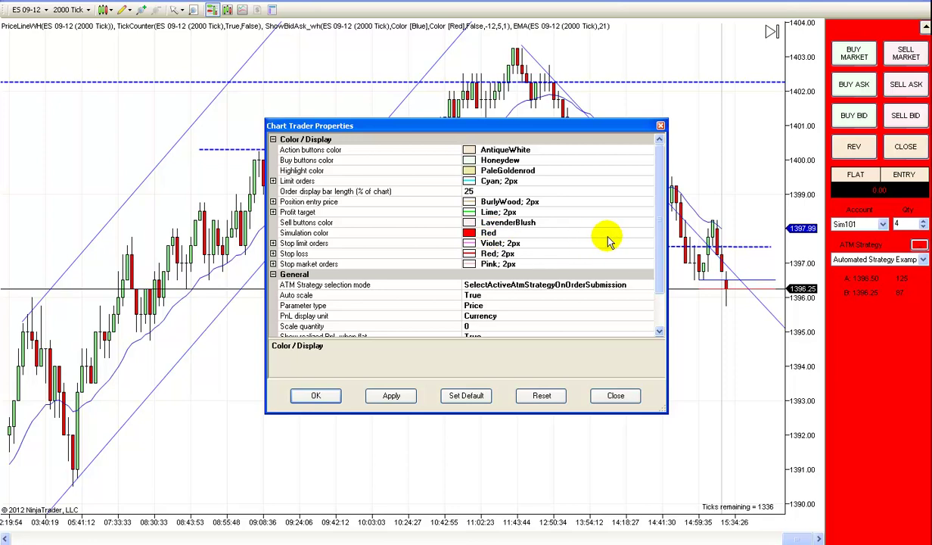
scroll(658, 270, down, 2)
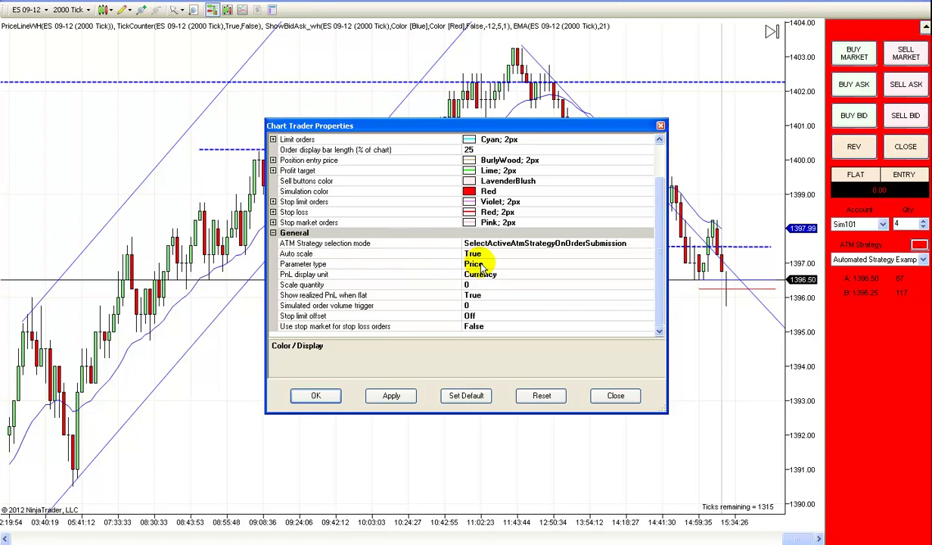
click(579, 264)
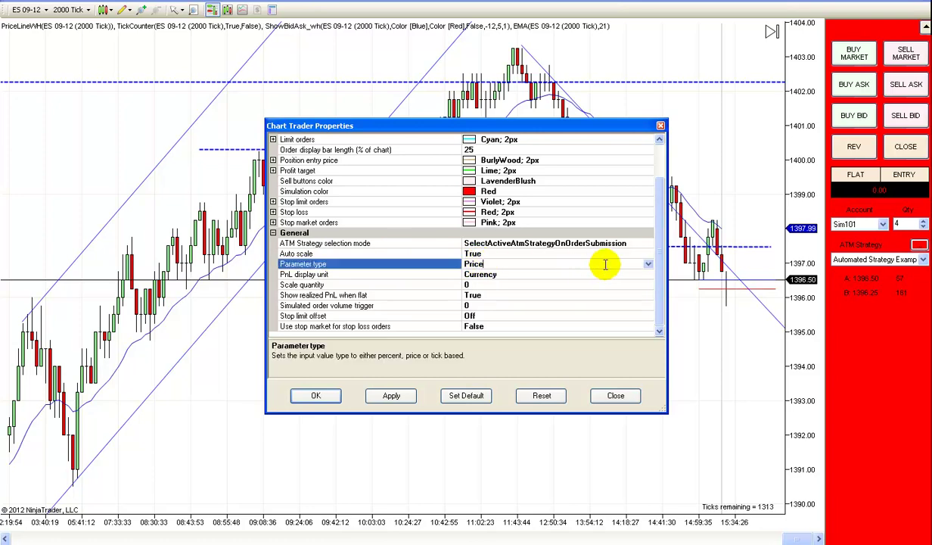
click(647, 265)
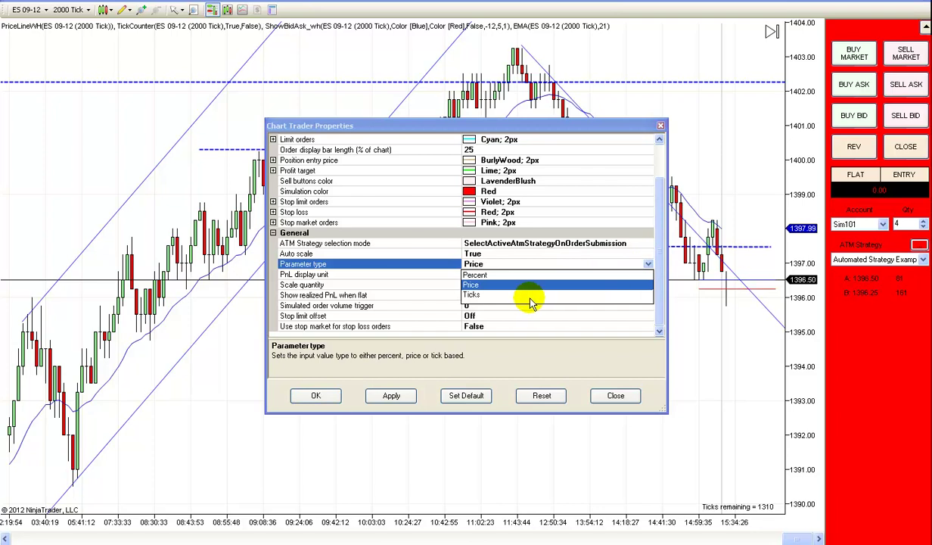
click(476, 287)
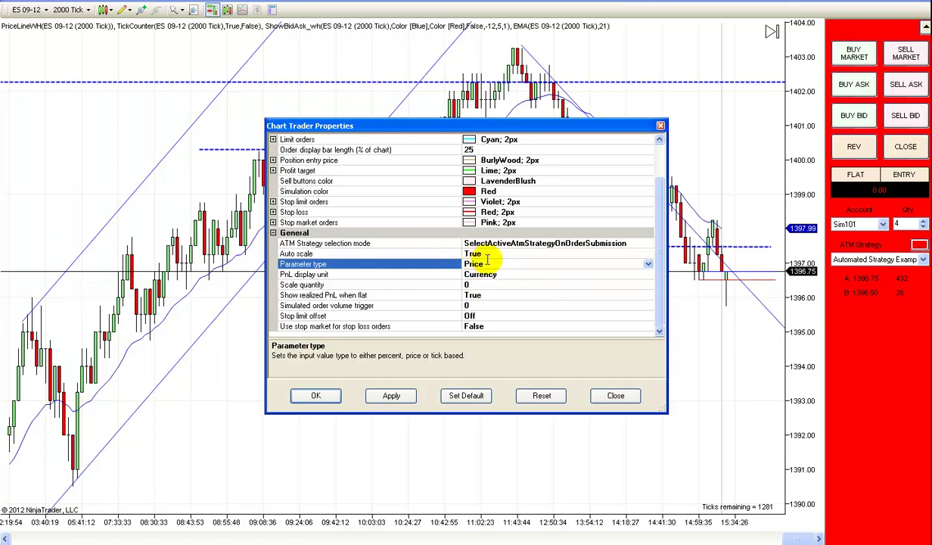
Step: Check the PnL display unit options, keep Currency, and accept the Chart Trader properties
click(590, 273)
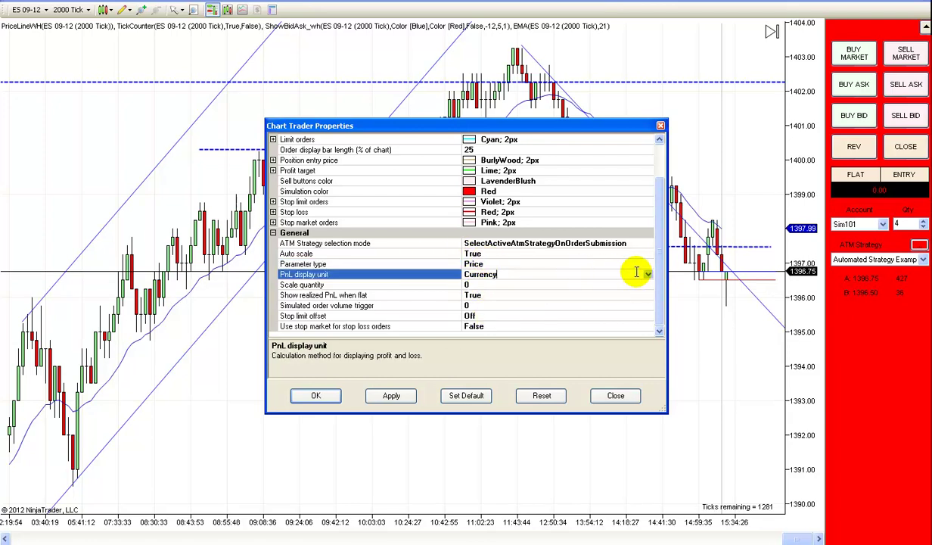
click(648, 274)
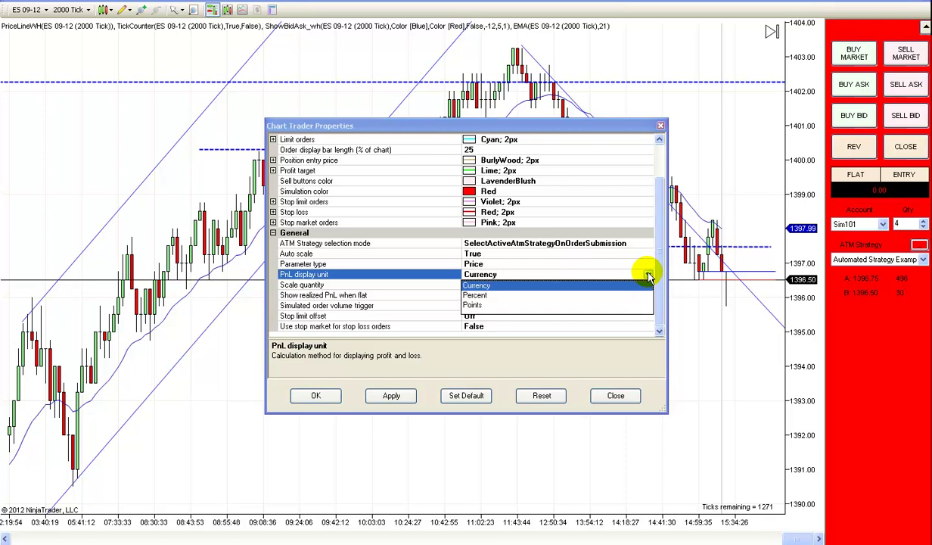
click(649, 275)
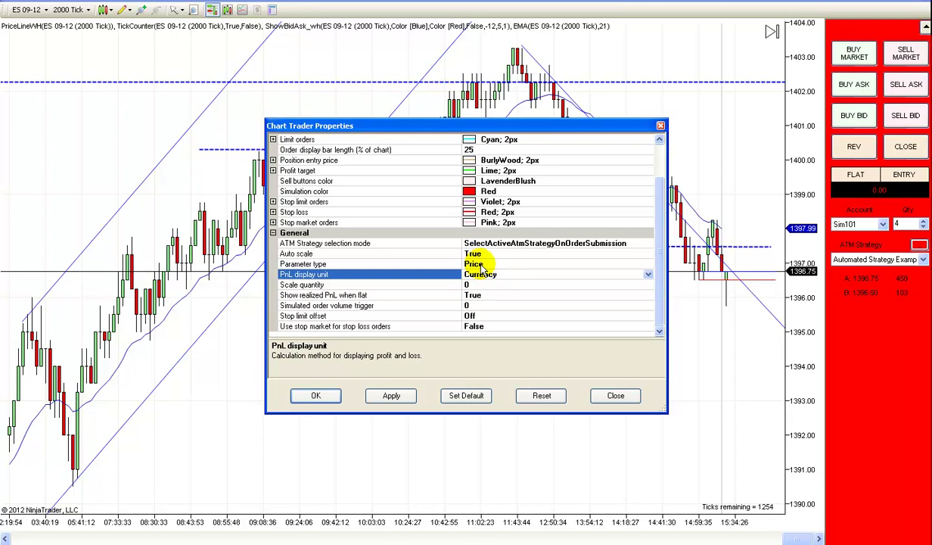
click(308, 395)
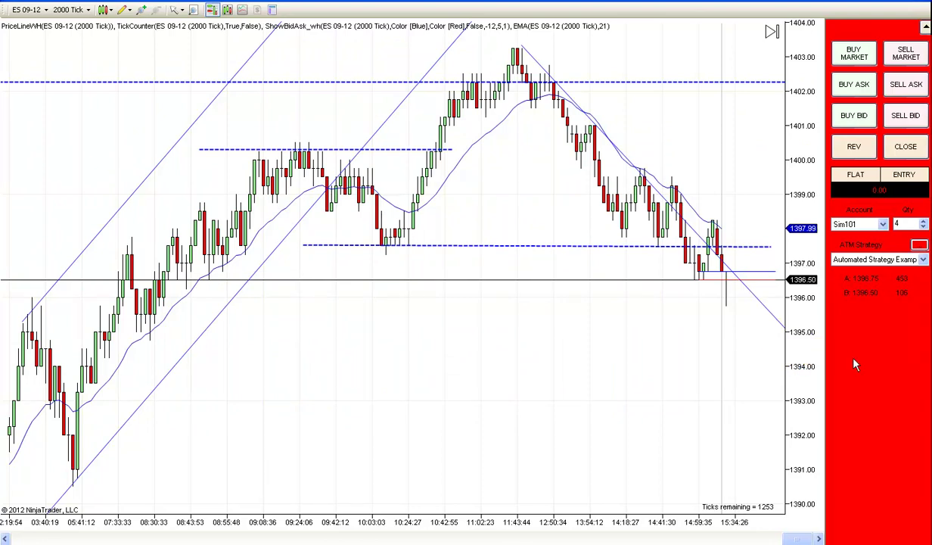
Step: Select <Custom> as the ATM strategy in Chart Trader
click(923, 260)
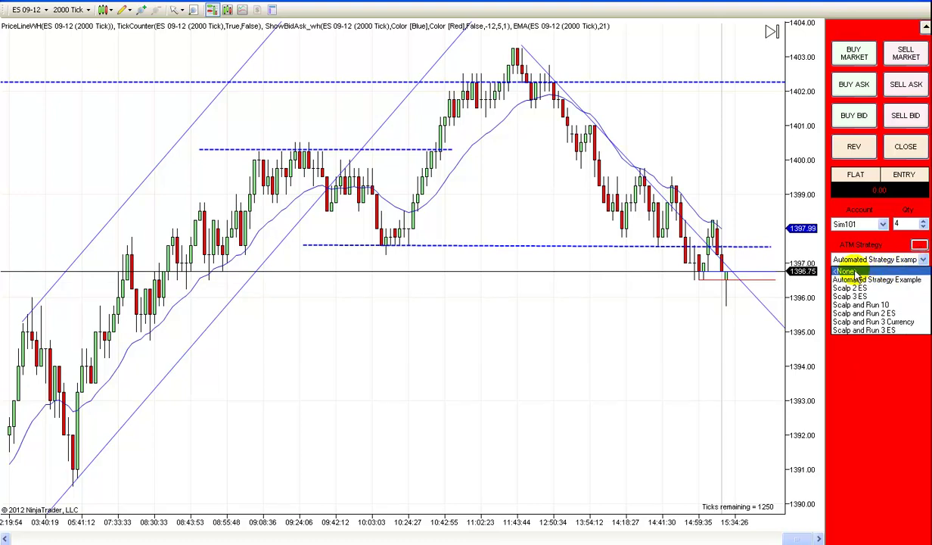
scroll(862, 278, up, 1)
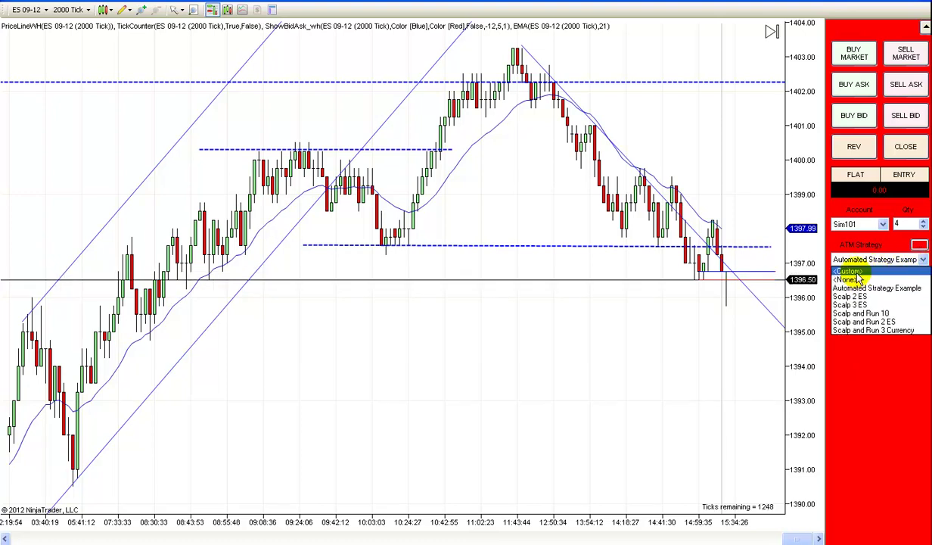
click(858, 275)
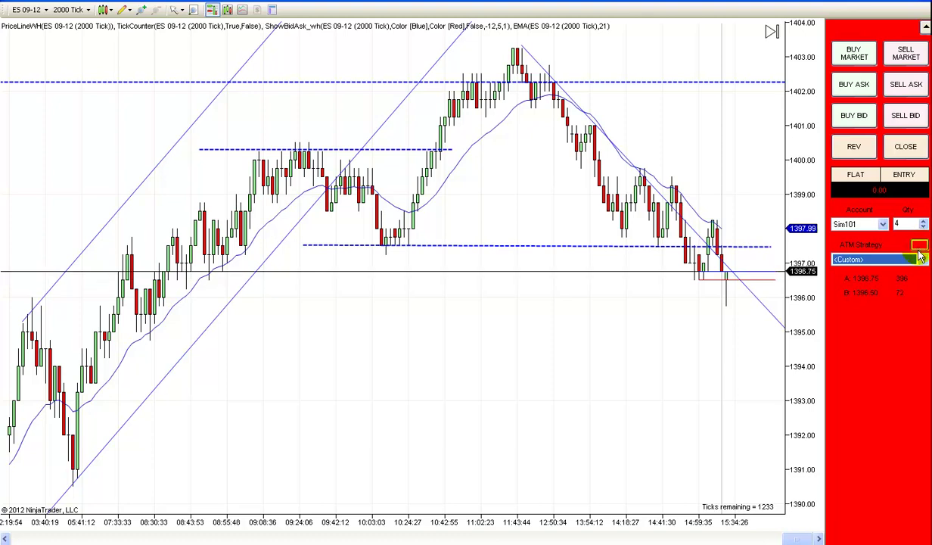
Step: Open the custom ATM strategy's parameters and set its order quantity to 2
click(921, 247)
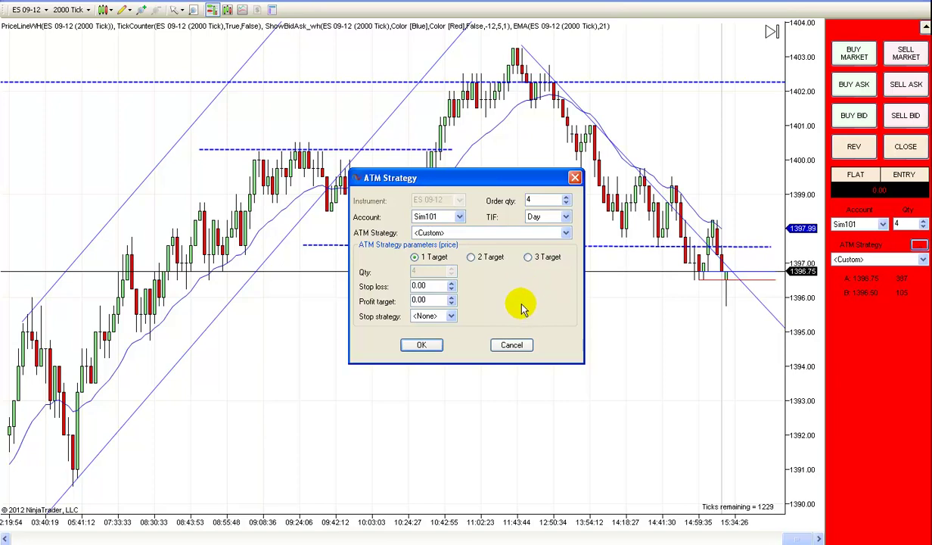
click(566, 204)
click(566, 206)
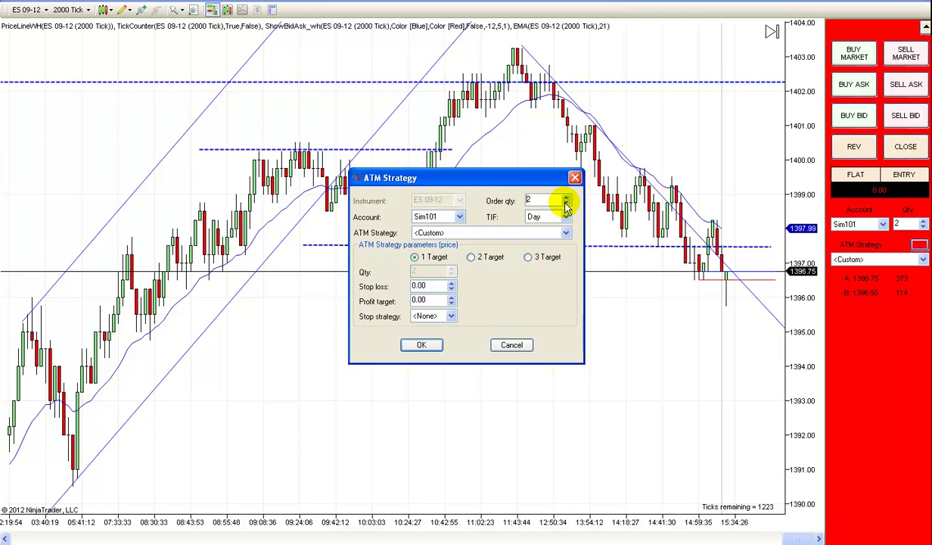
Step: Try an order quantity of 6 in the custom ATM strategy and return it to 2
click(566, 198)
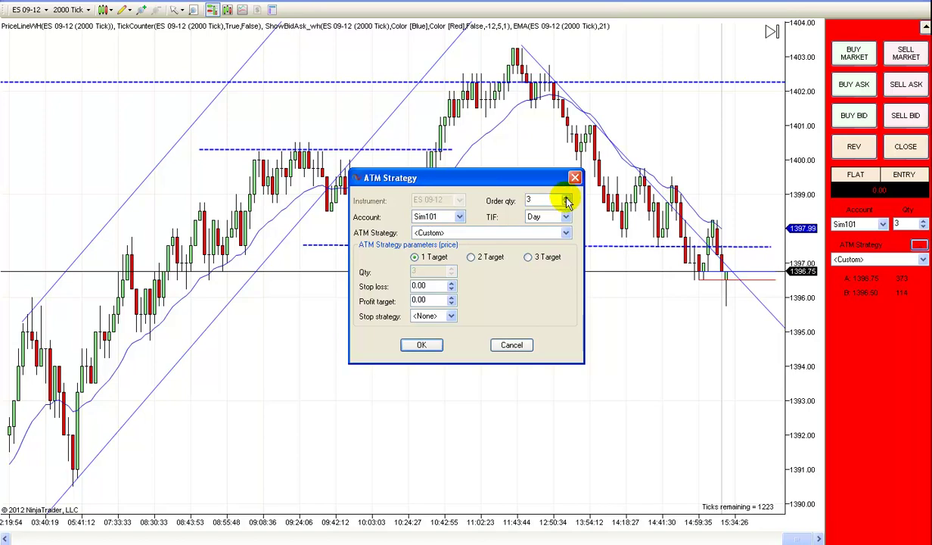
click(566, 199)
click(566, 198)
click(566, 199)
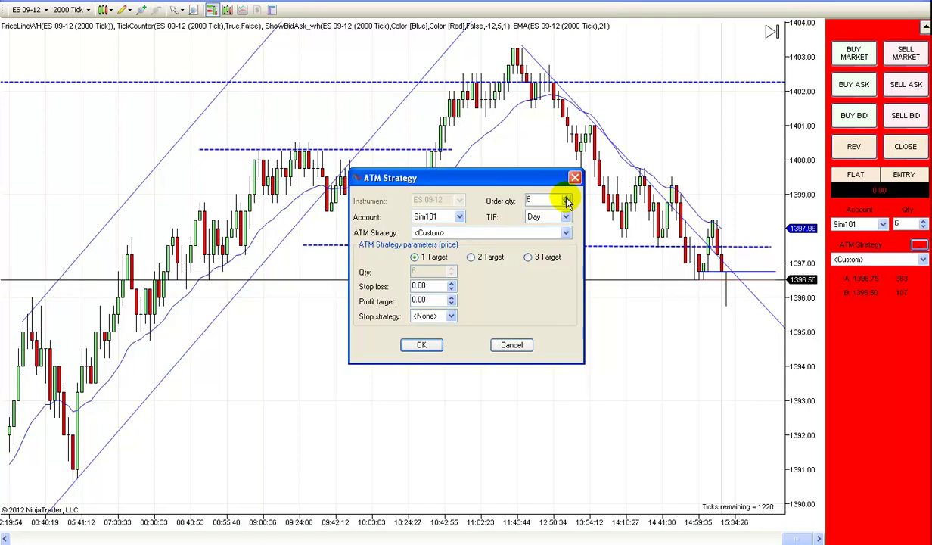
click(567, 206)
click(567, 207)
click(567, 206)
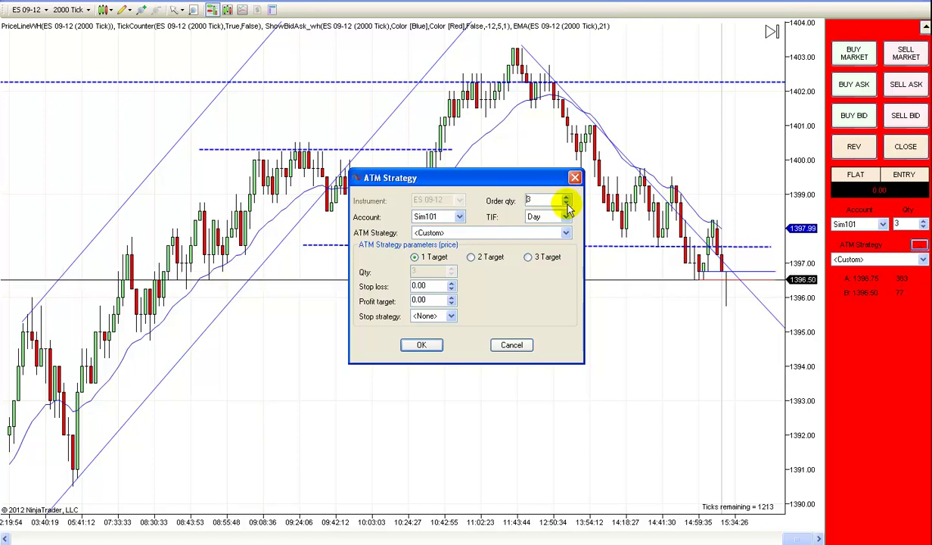
click(567, 207)
click(567, 198)
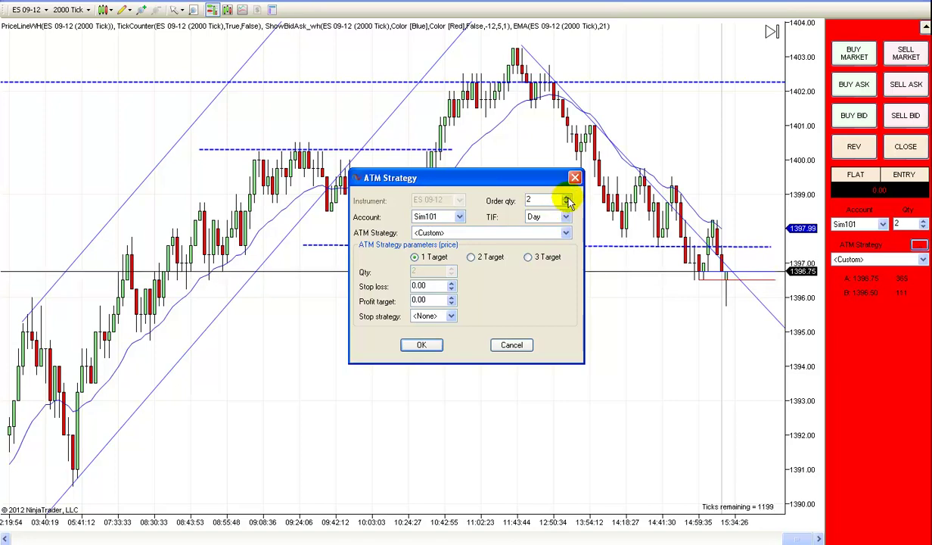
Step: Set the custom ATM strategy's order quantity to 4, choose two targets, and close the strategy parameters
click(567, 199)
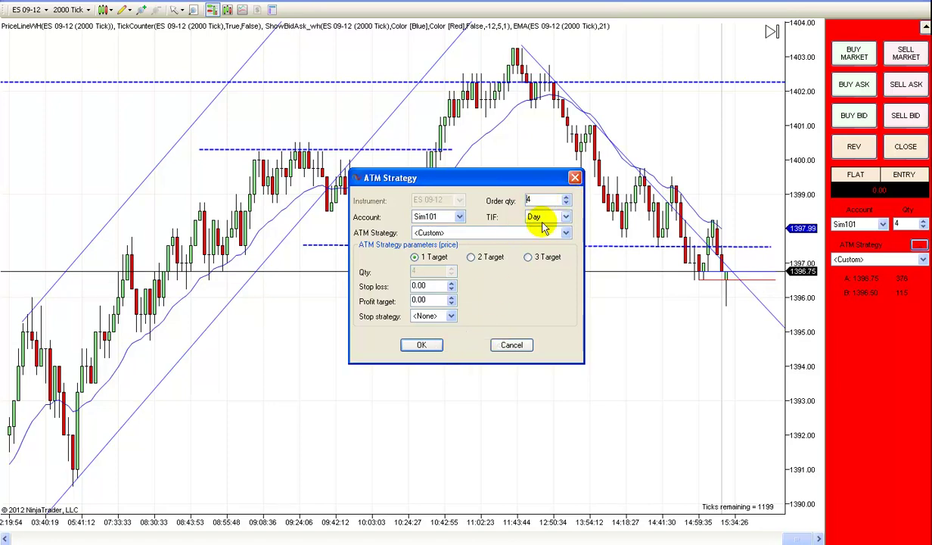
click(473, 258)
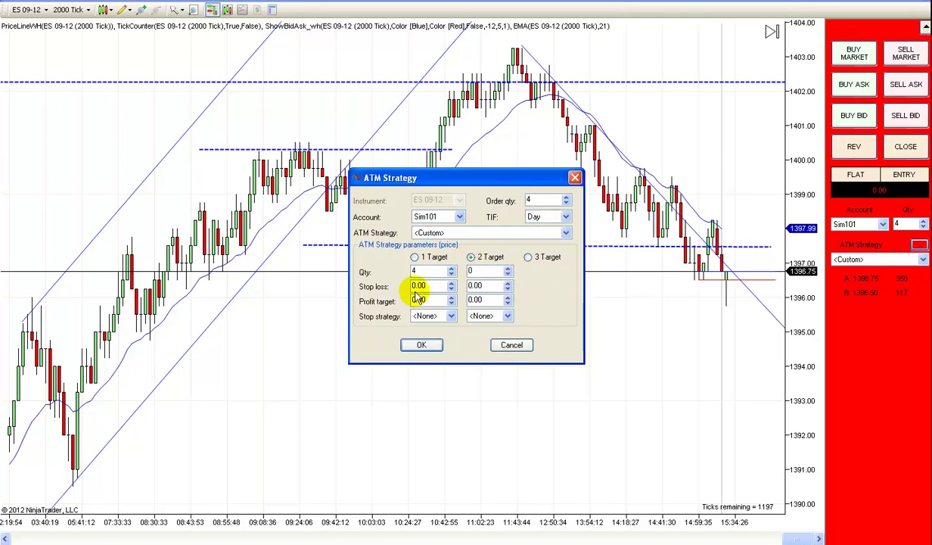
click(482, 316)
click(514, 351)
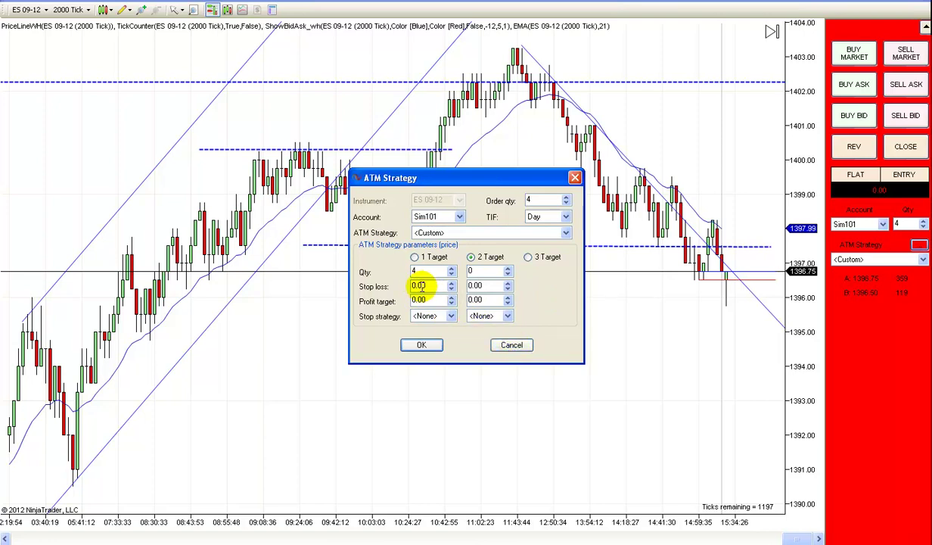
click(514, 346)
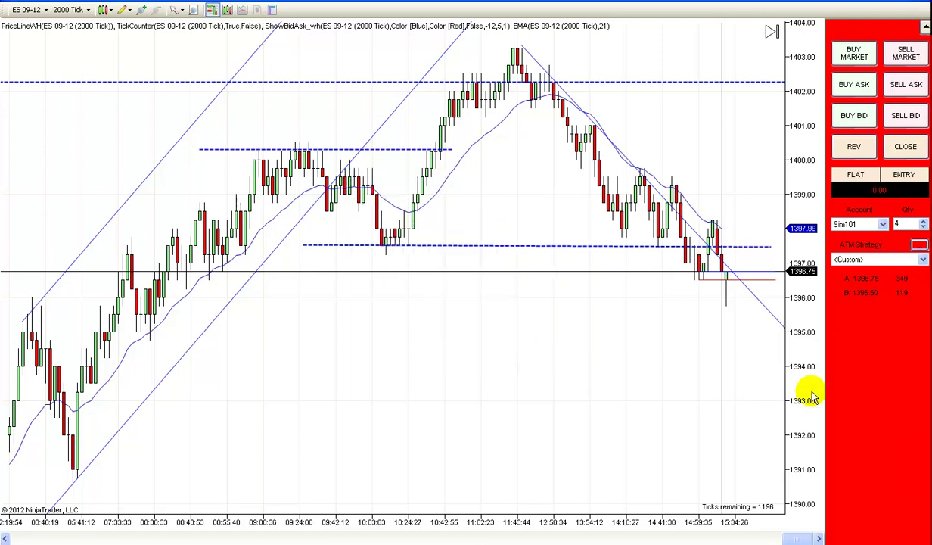
Step: Change the parameter type in the Chart Trader properties to Ticks and accept the change
right_click(821, 364)
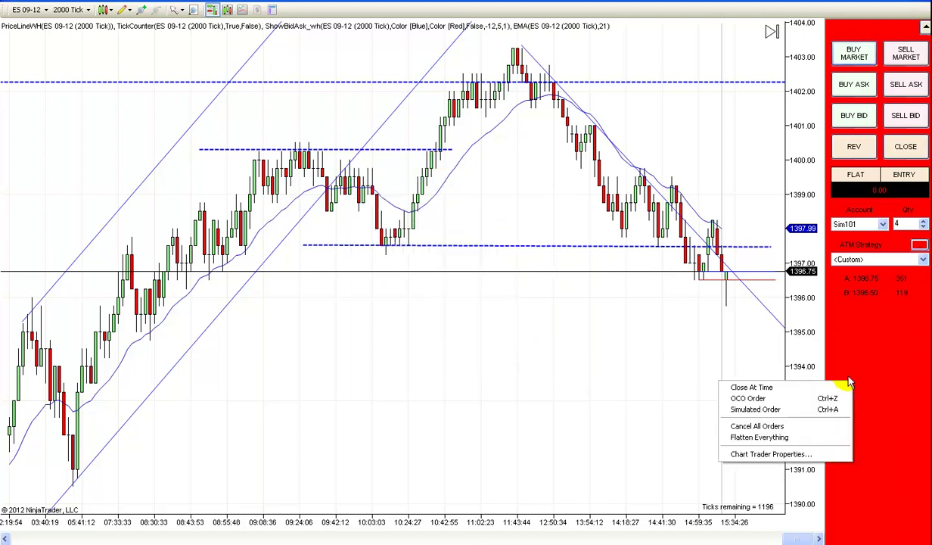
click(808, 453)
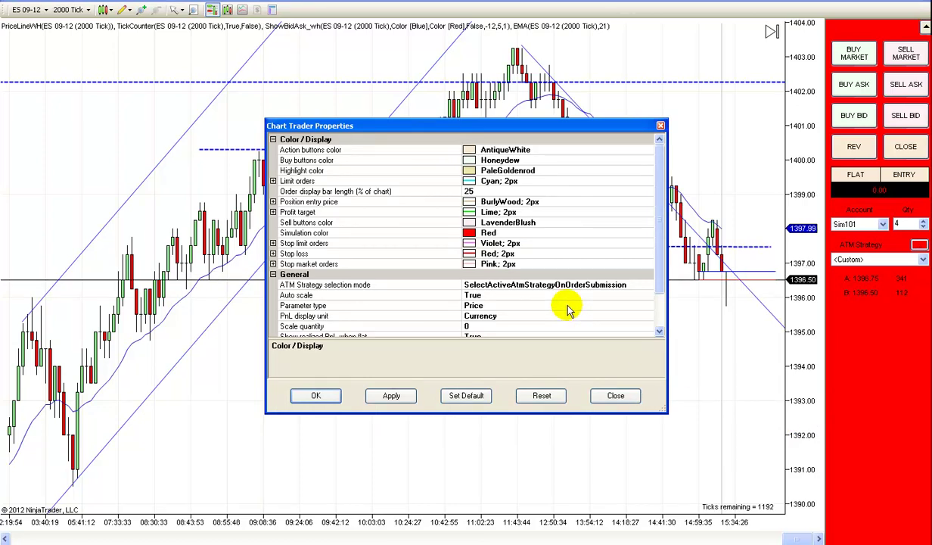
drag(661, 272, 657, 291)
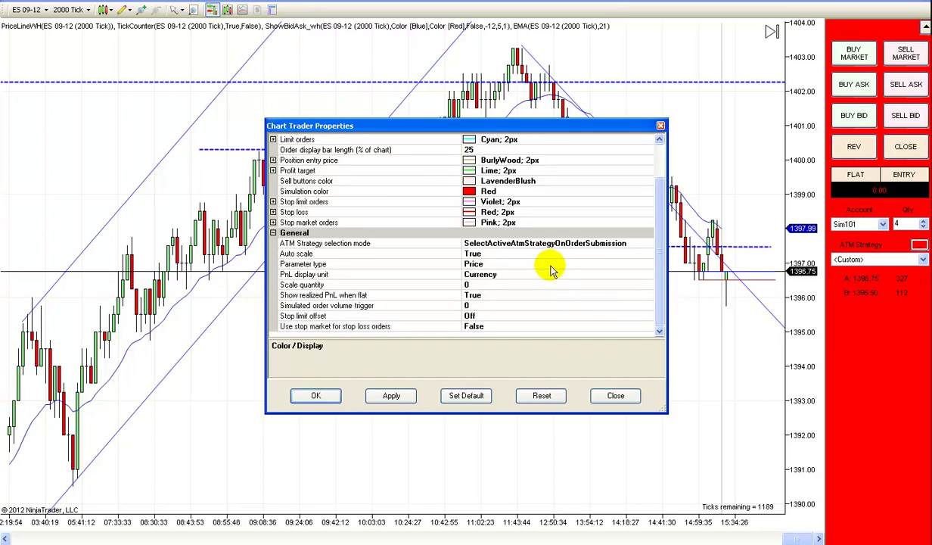
click(597, 263)
click(647, 263)
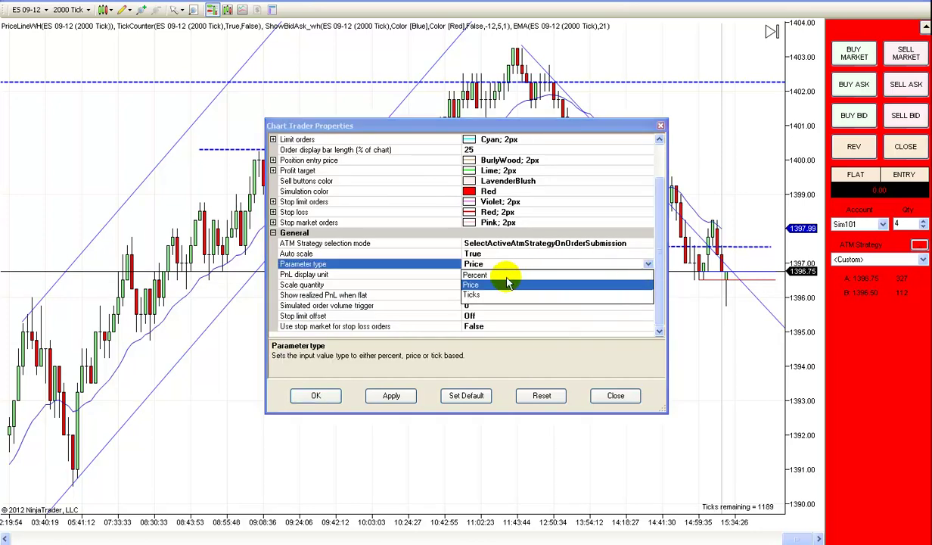
click(485, 296)
click(393, 395)
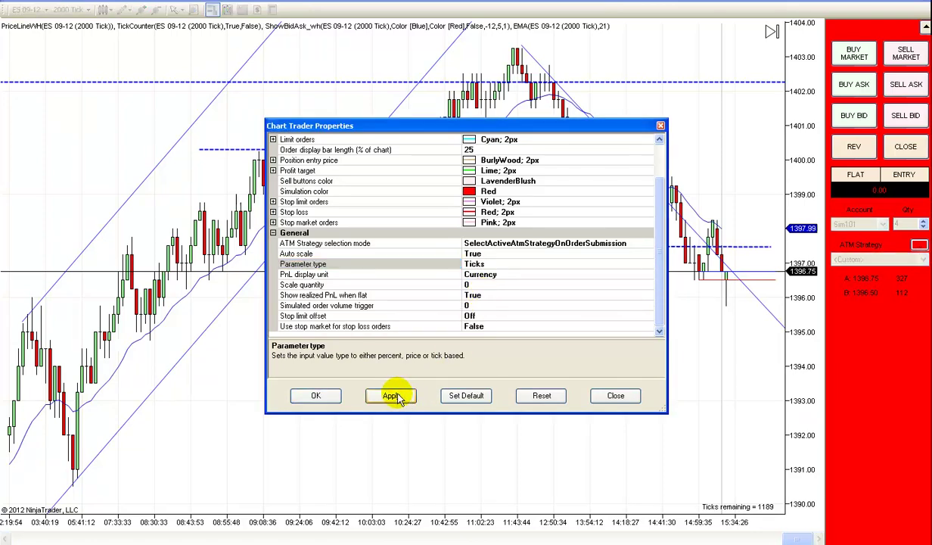
click(314, 395)
right_click(888, 410)
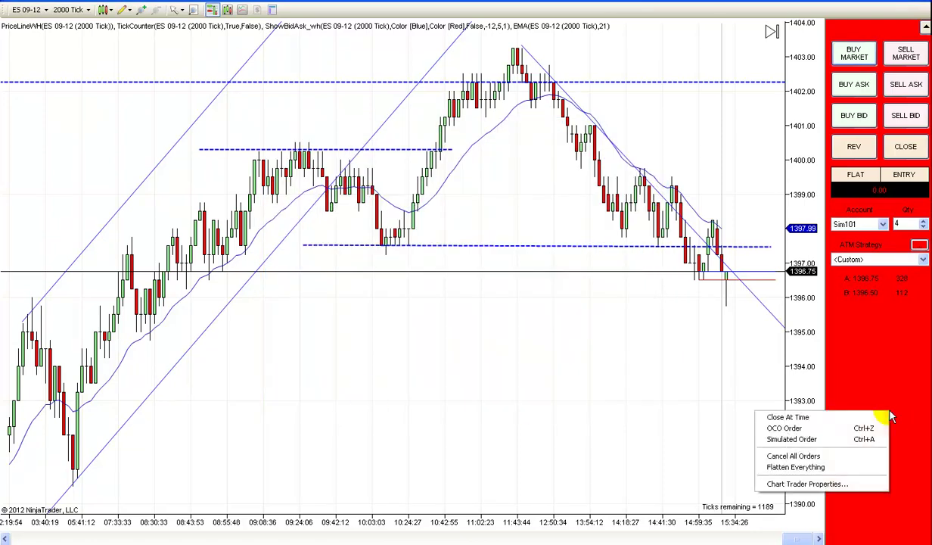
key(Escape)
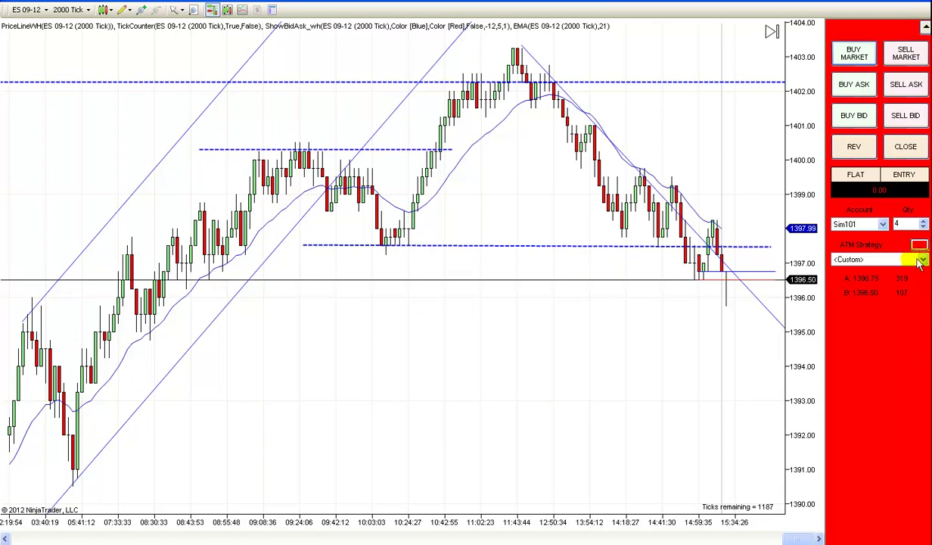
Step: Reopen the custom ATM strategy's parameters and split the quantity into 2 for each of the two targets
click(878, 257)
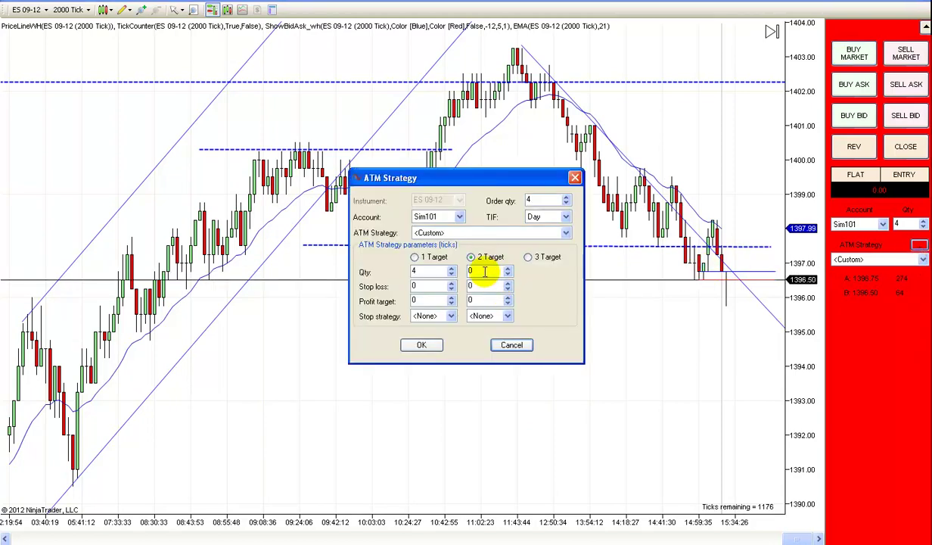
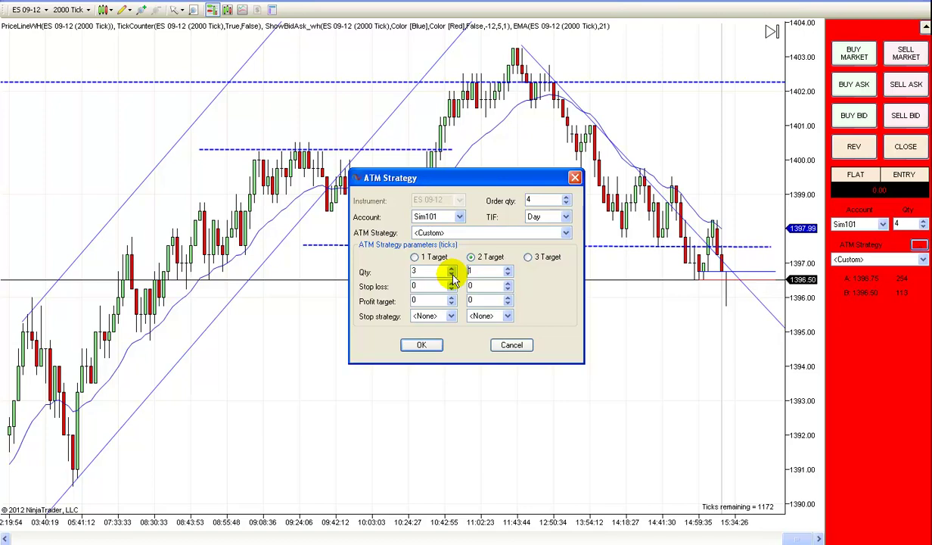
click(452, 275)
click(508, 267)
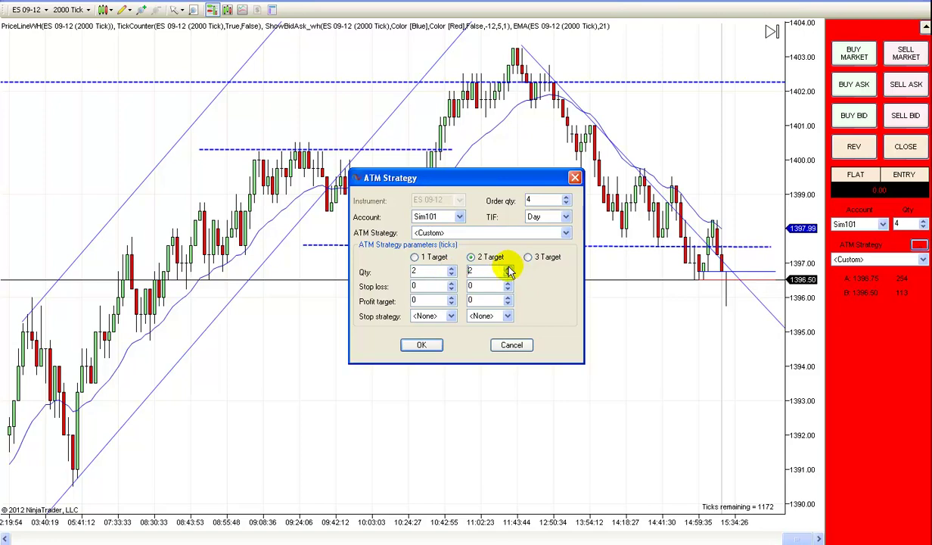
Step: Set the stop loss of both targets to 8 ticks
click(452, 282)
click(452, 283)
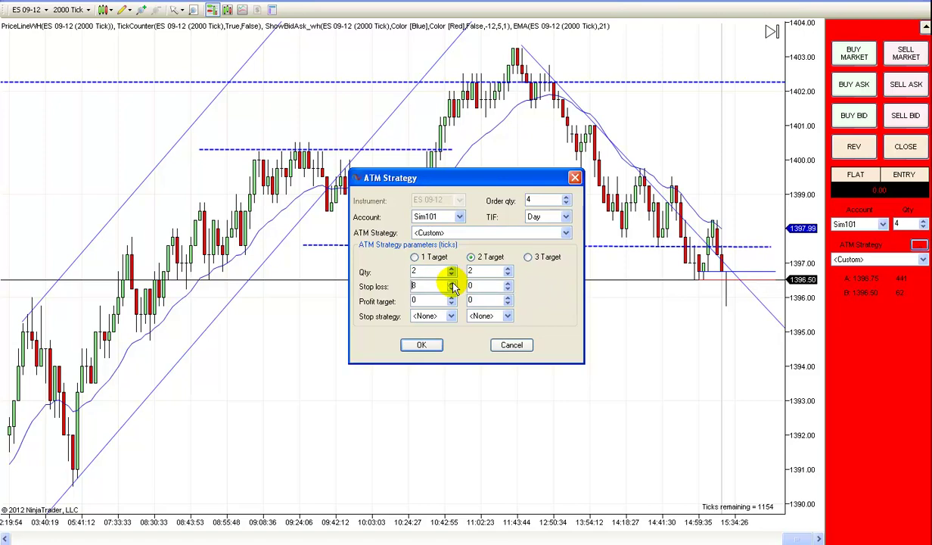
click(508, 283)
click(508, 282)
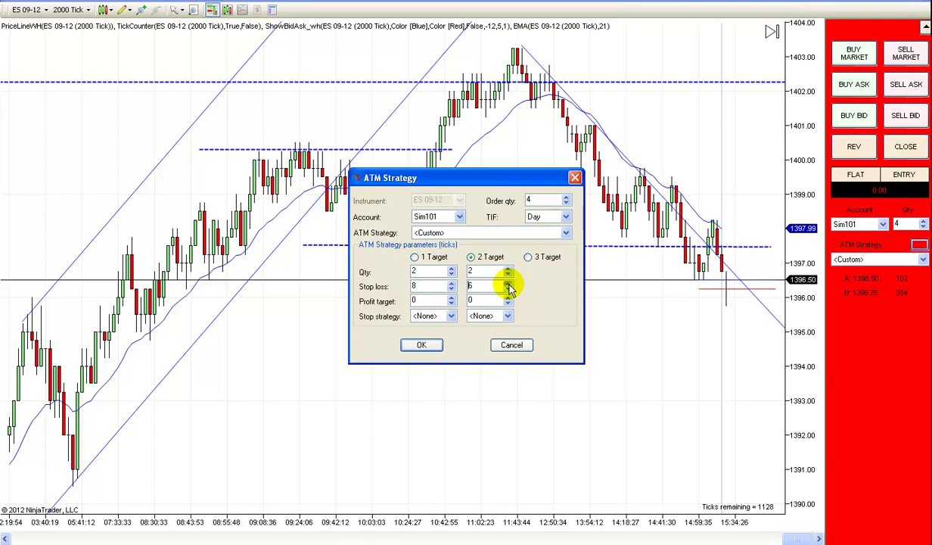
click(508, 282)
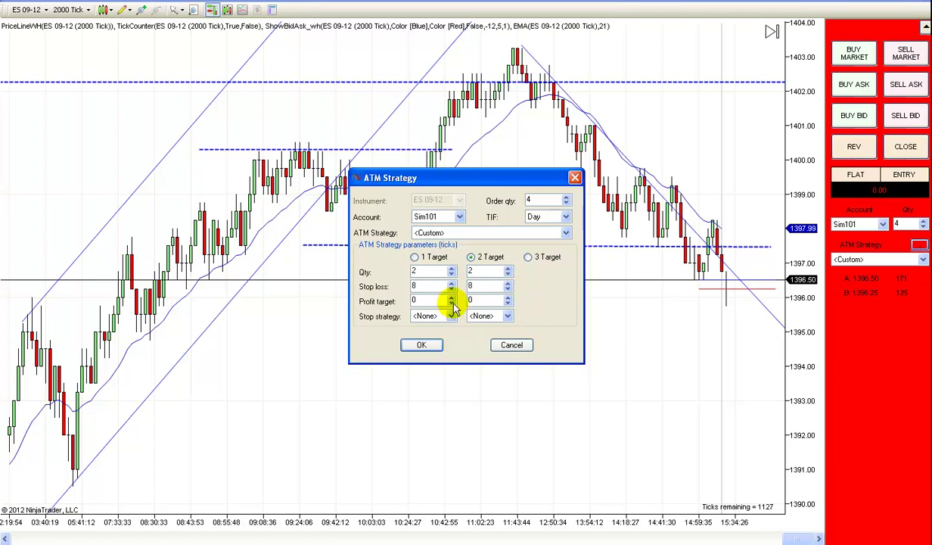
Step: Set the profit target to 4 ticks for the first target and 12 ticks for the second
click(452, 299)
click(451, 297)
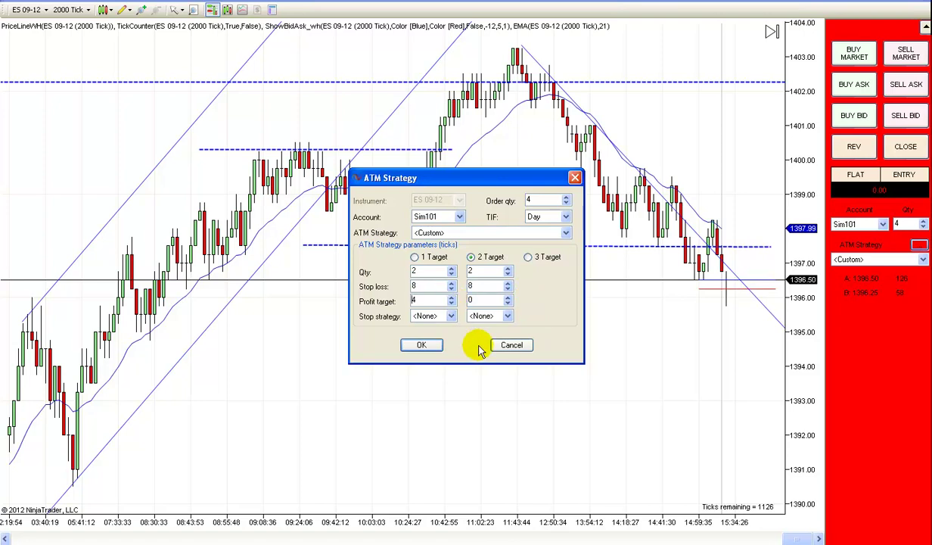
click(508, 298)
click(508, 298)
click(508, 298)
click(508, 299)
click(508, 298)
click(508, 299)
click(508, 298)
click(508, 298)
click(507, 298)
click(508, 298)
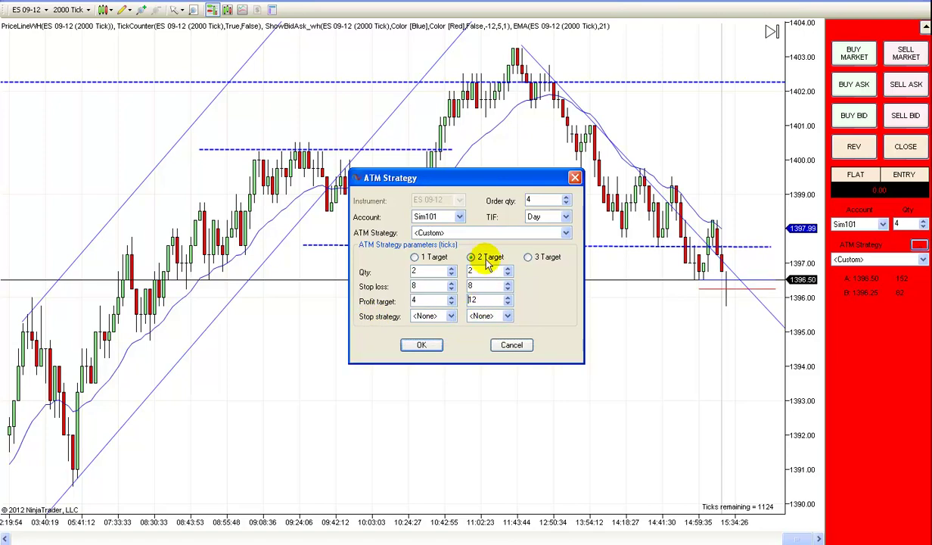
Step: Open the stop strategy settings for the second target and set the auto breakeven profit trigger to 5 ticks
click(507, 318)
click(492, 338)
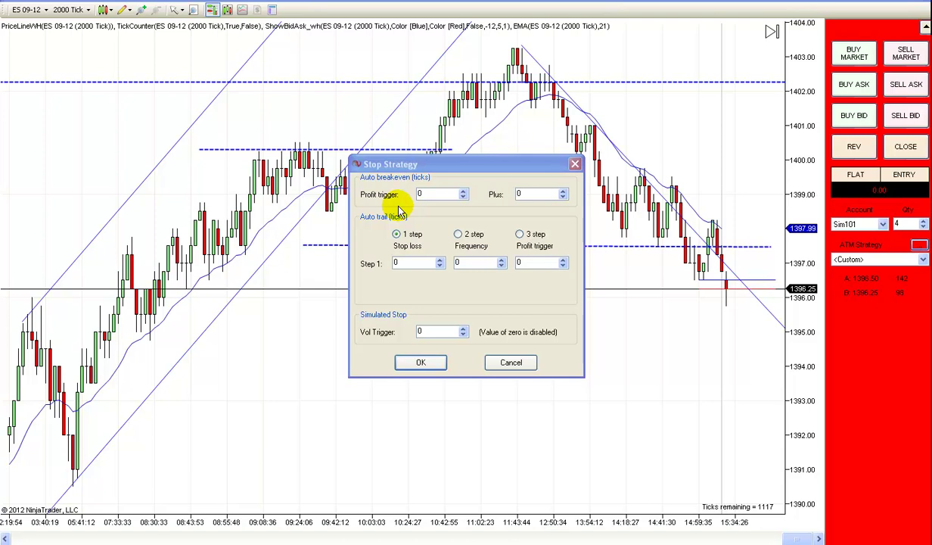
click(463, 190)
click(463, 191)
click(464, 190)
click(463, 191)
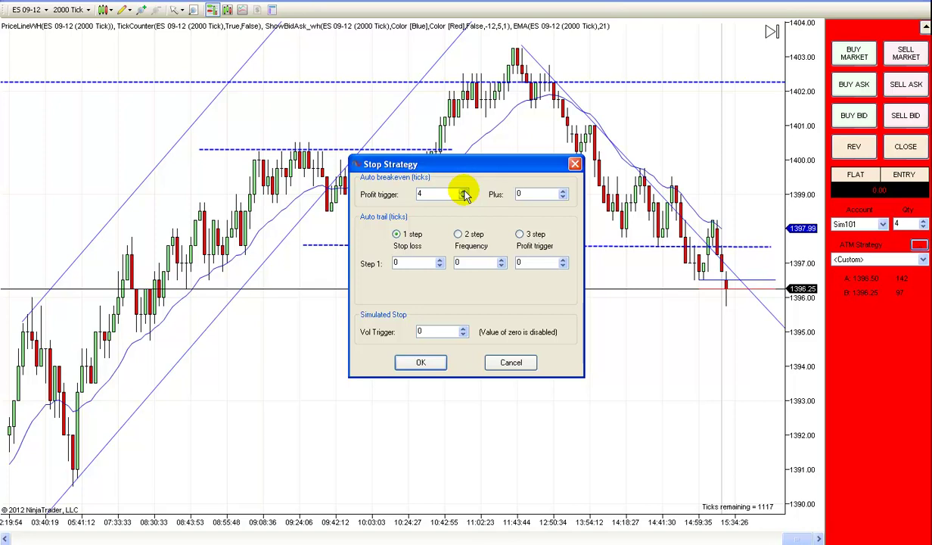
click(463, 191)
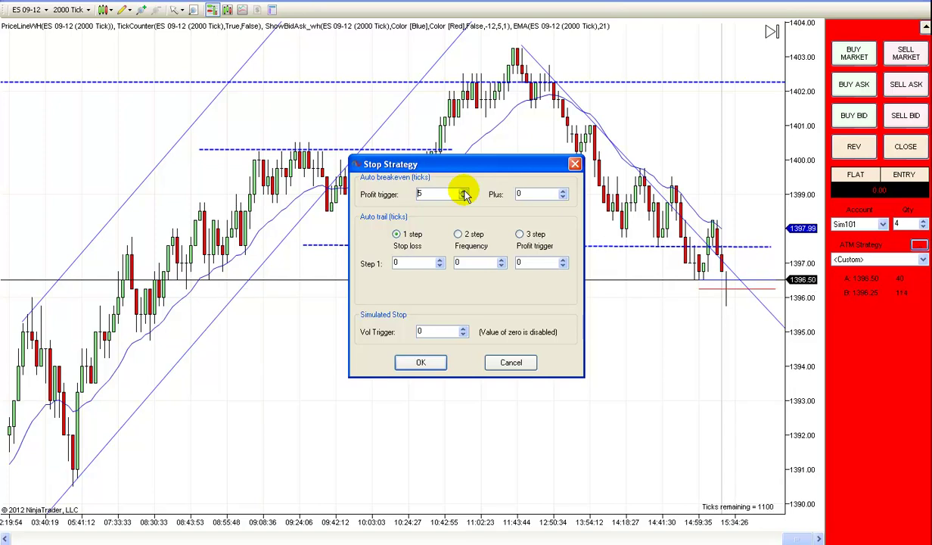
click(464, 194)
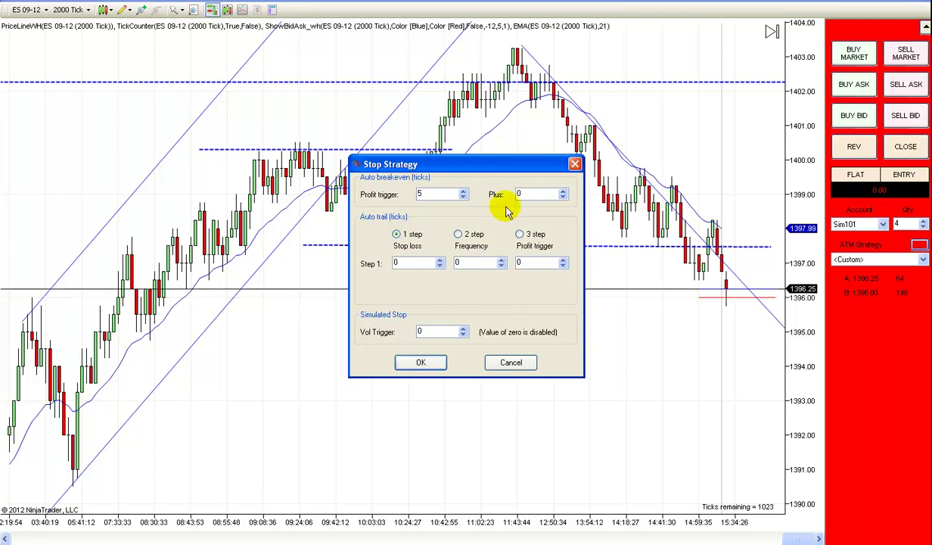
Step: Try auto breakeven Plus values of 3 and 1 ticks and return the value to 0
click(564, 190)
click(563, 191)
click(563, 192)
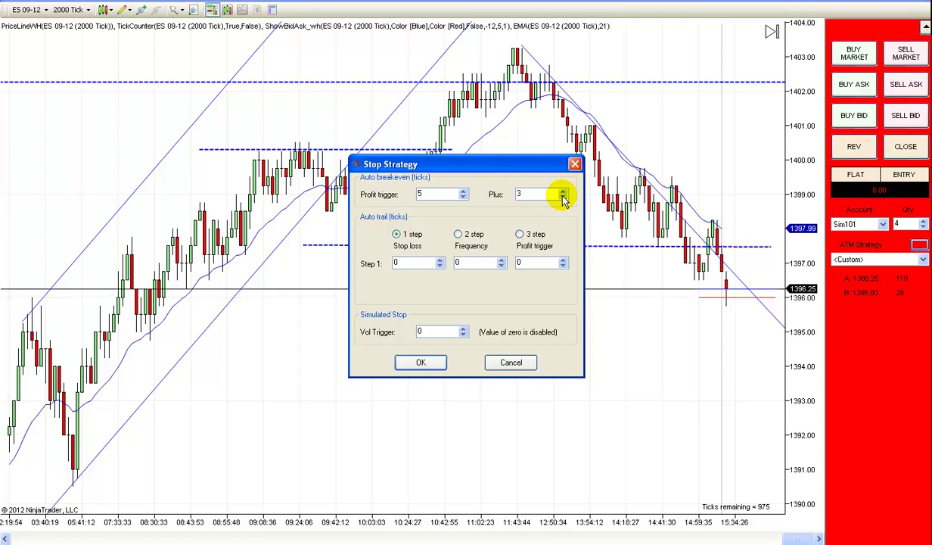
click(563, 198)
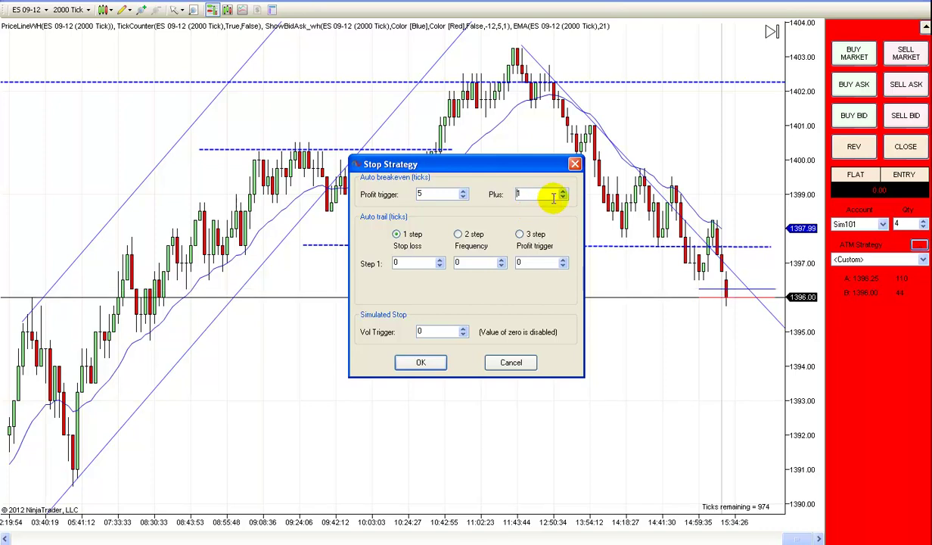
click(563, 197)
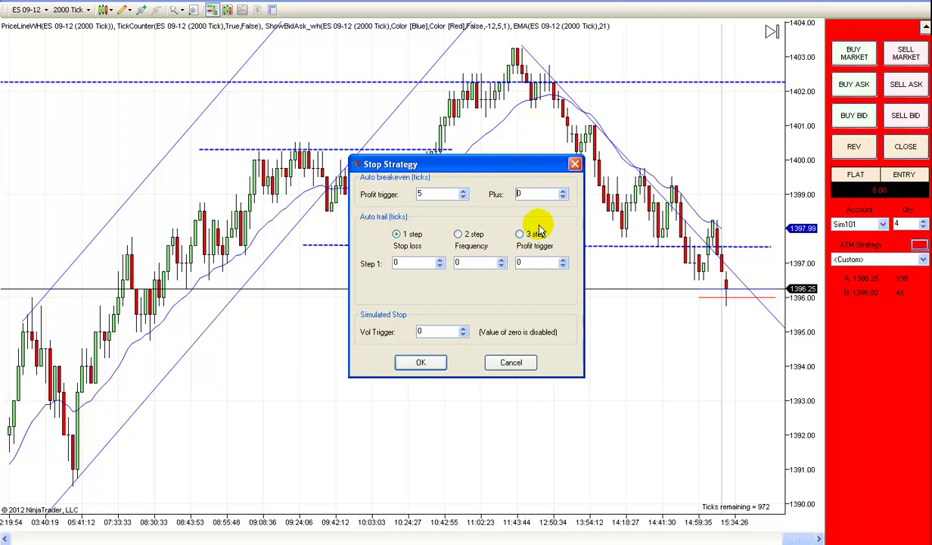
click(563, 192)
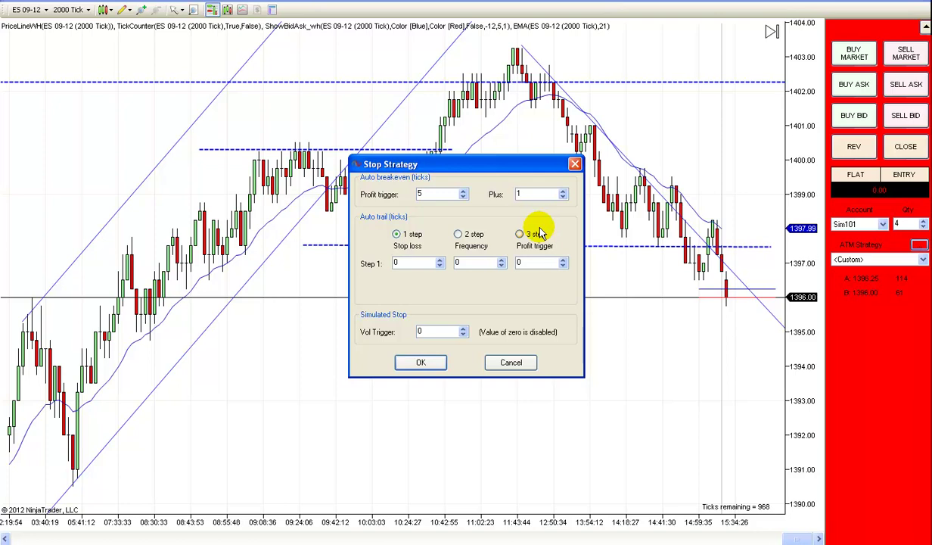
click(563, 198)
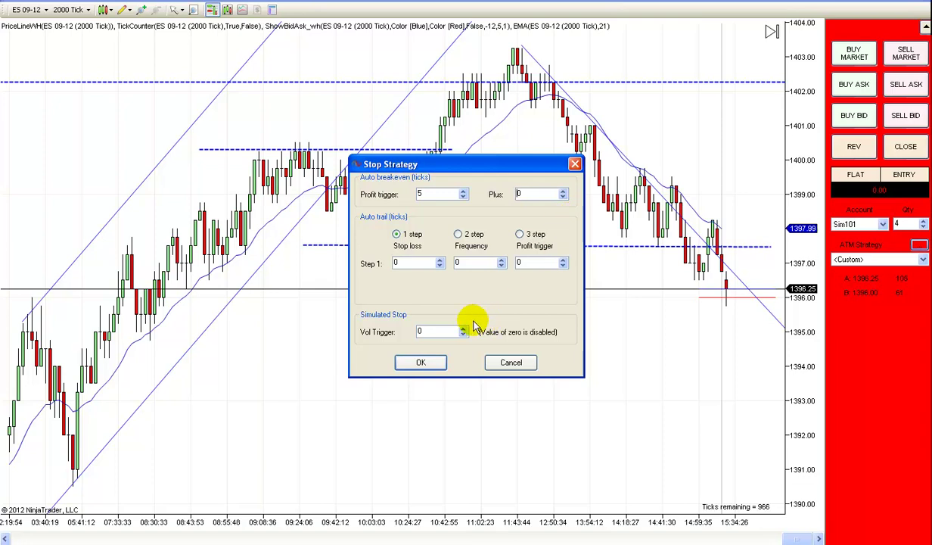
Step: Try a stop loss of 4 ticks for step 1 of the auto trail and reset it to 0
click(440, 259)
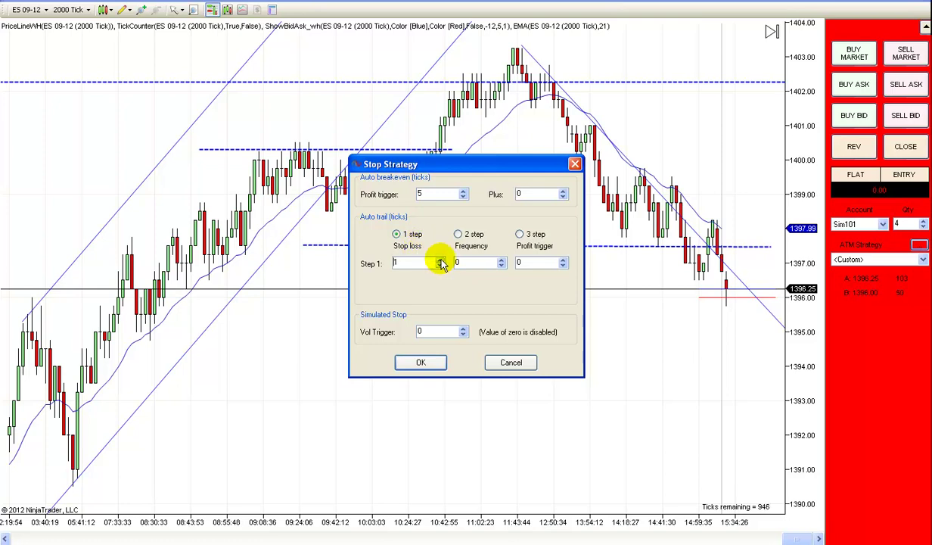
click(440, 260)
click(440, 259)
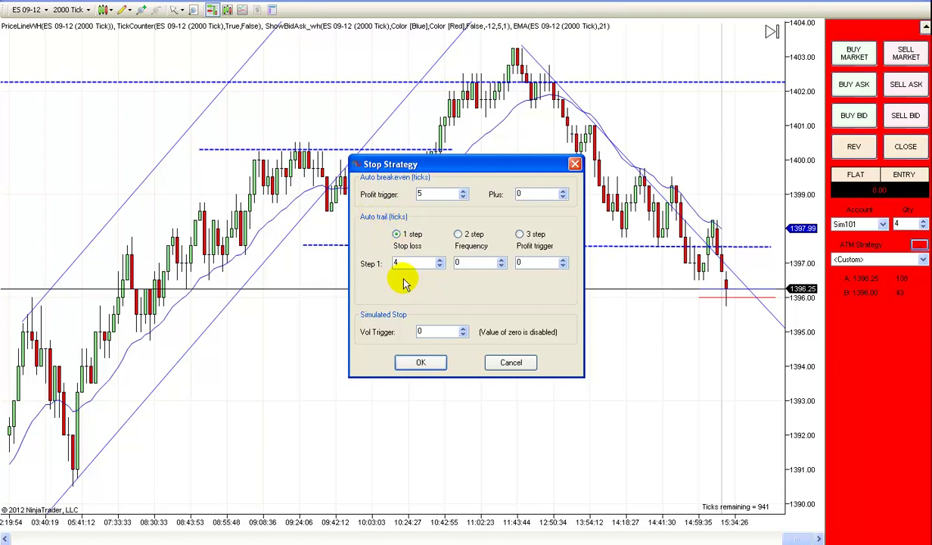
double_click(402, 263)
click(439, 266)
click(440, 266)
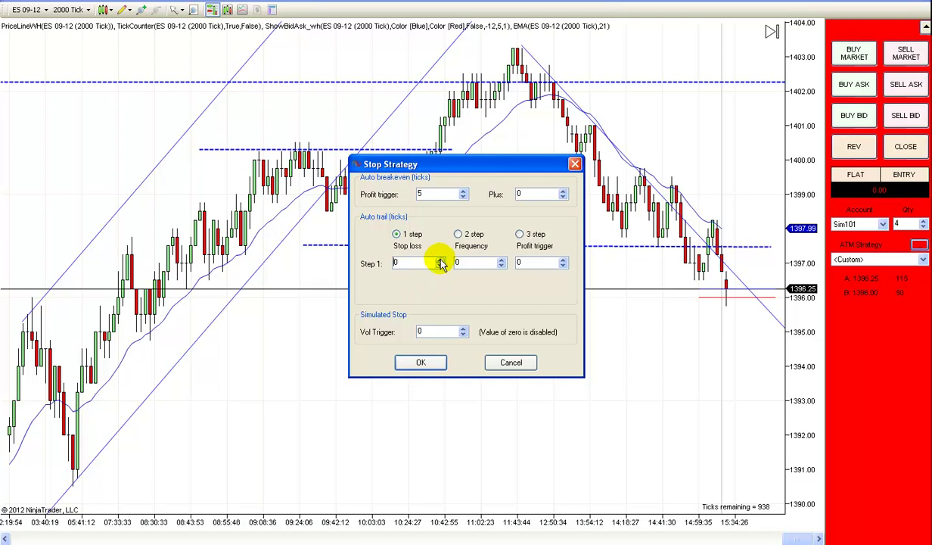
Step: Try step 1 auto trail stop loss values of 8, 3 and 4 ticks
click(440, 259)
click(441, 260)
click(440, 260)
click(440, 267)
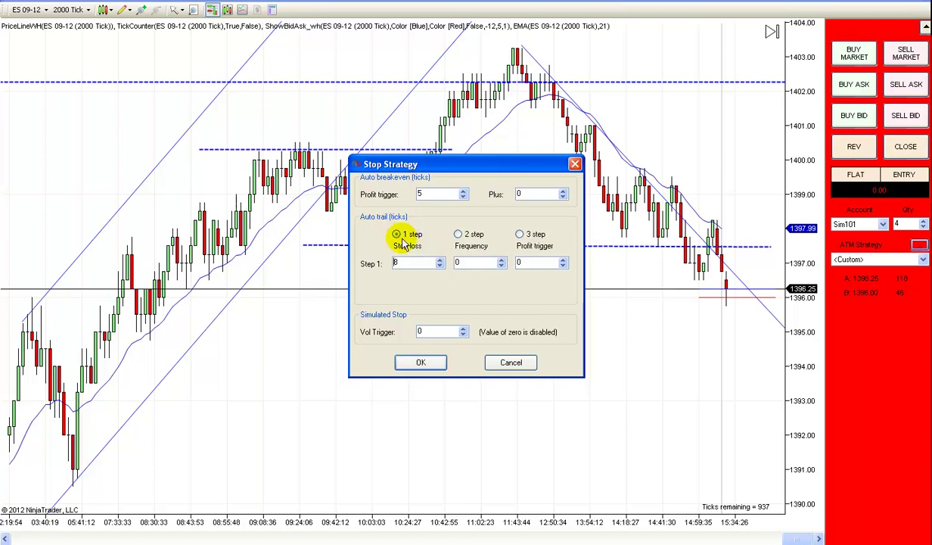
click(440, 266)
click(441, 266)
click(440, 266)
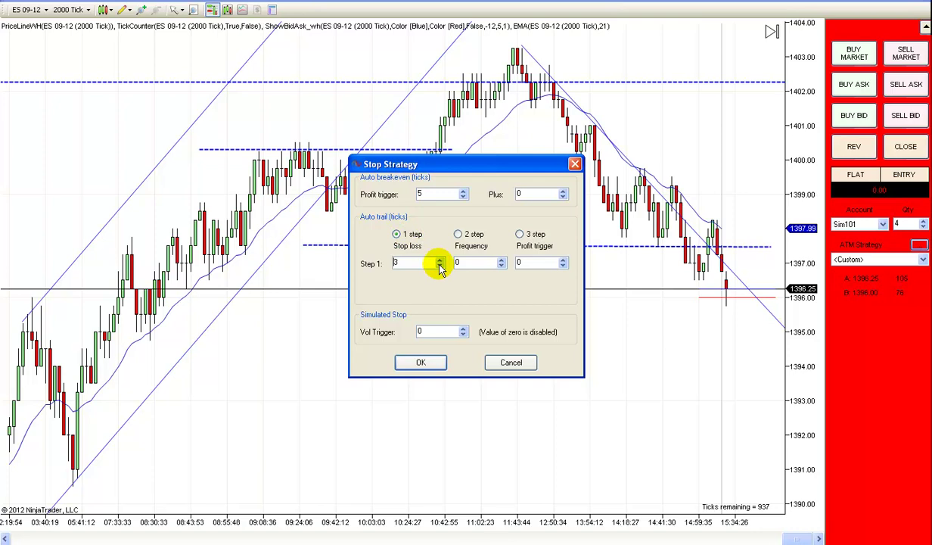
click(440, 263)
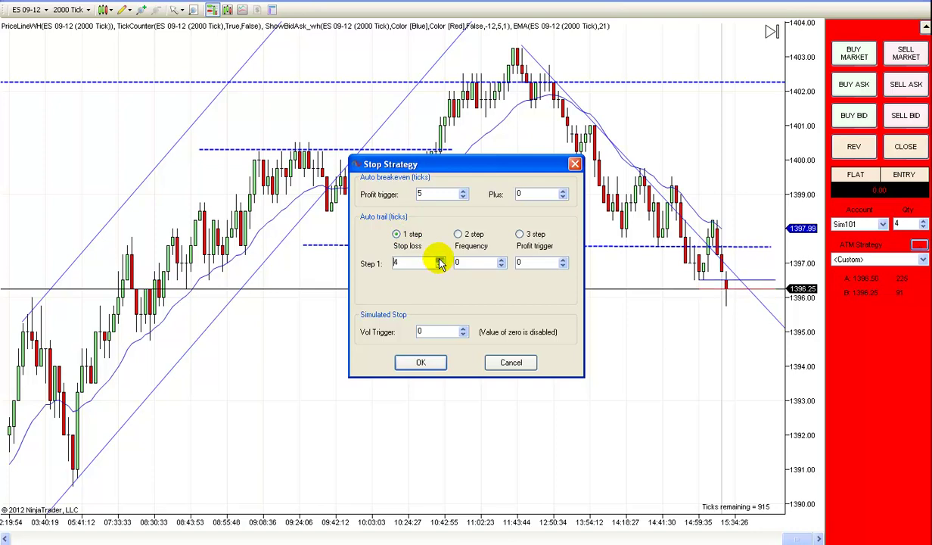
click(439, 263)
click(440, 266)
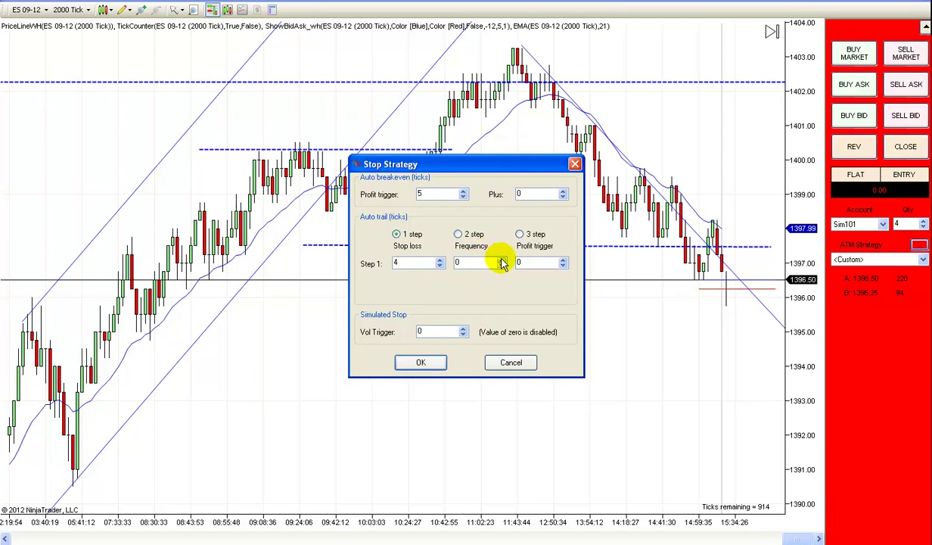
Step: Try the 2 step auto trail, return to 1 step and reset its stop loss to 0
click(459, 235)
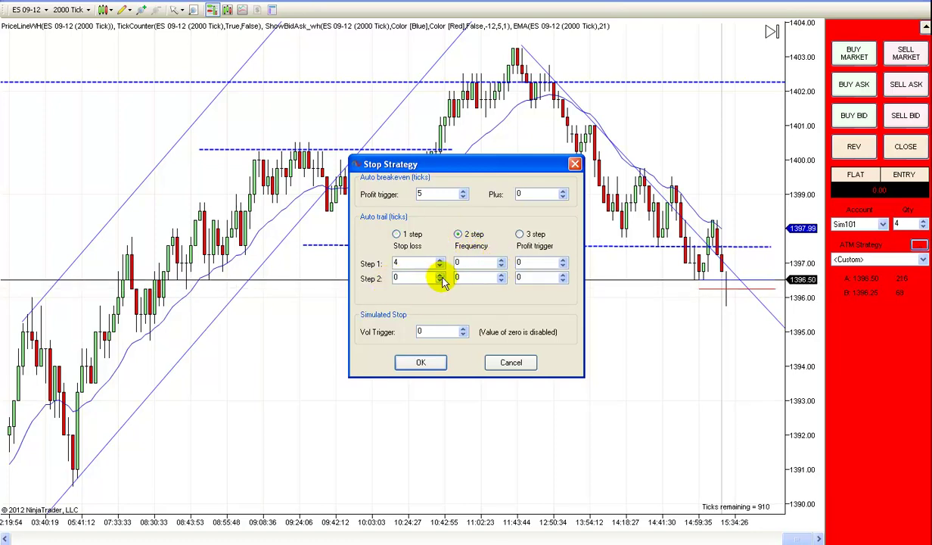
click(399, 234)
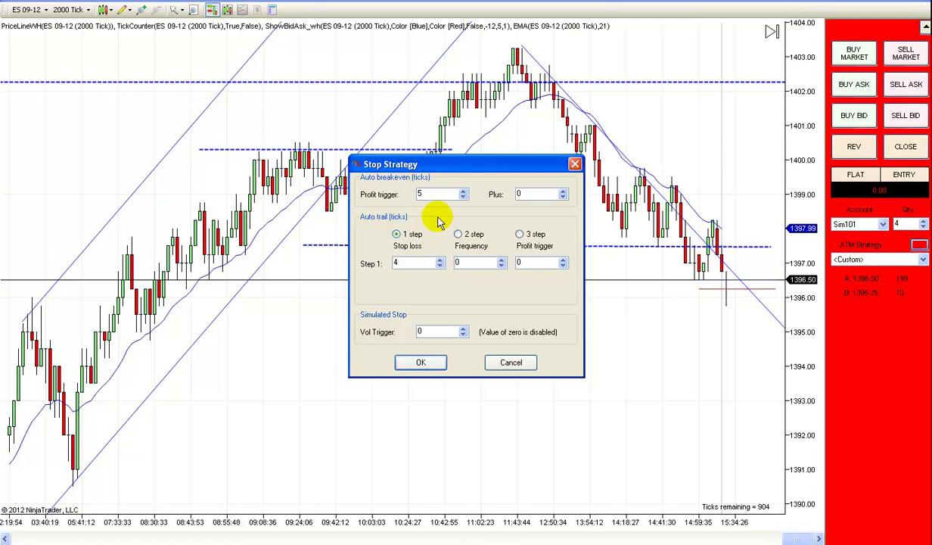
click(439, 266)
click(439, 265)
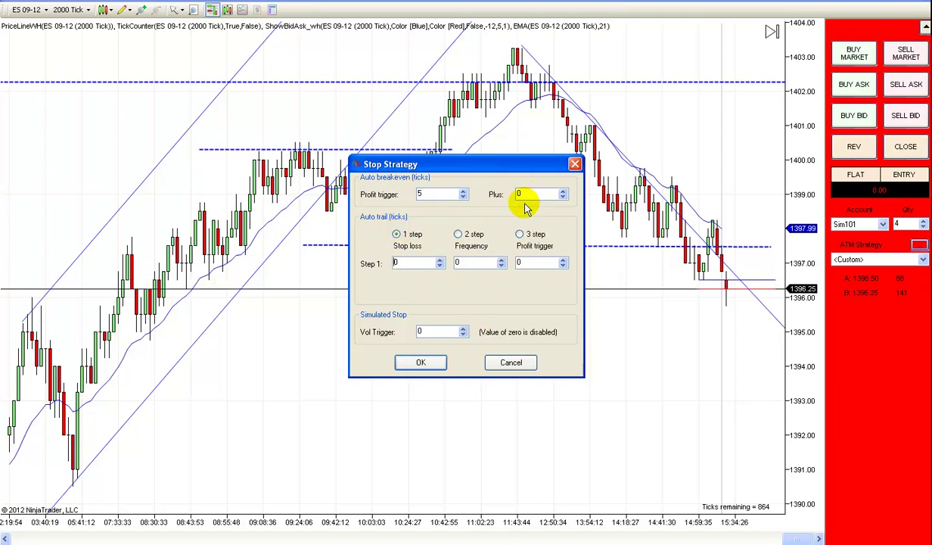
Step: Accept the stop strategy and save the ATM strategy as the template "Automated Strategy Example"
click(422, 363)
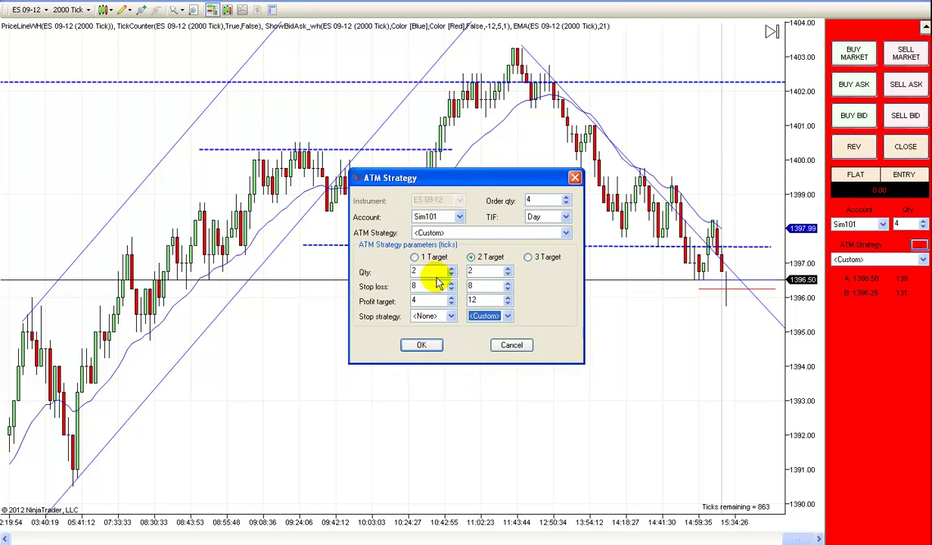
right_click(542, 292)
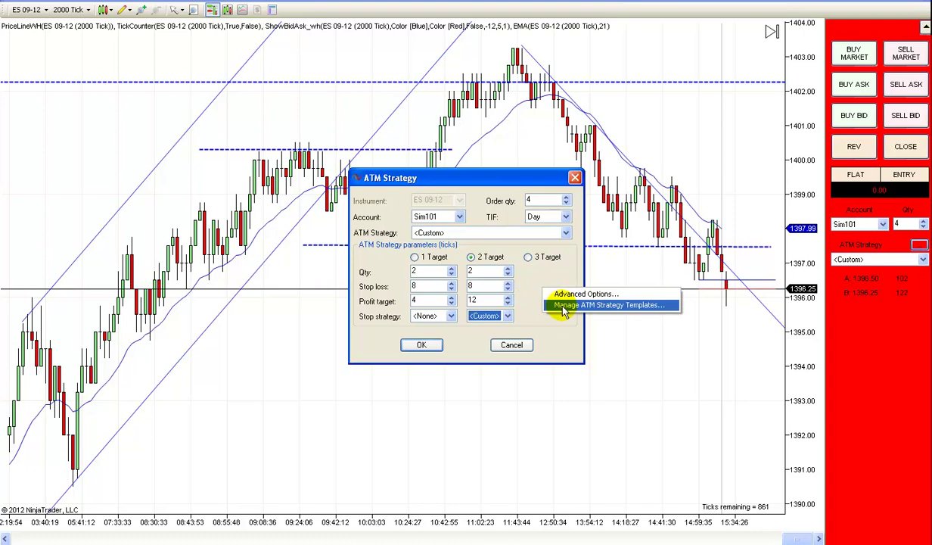
click(563, 307)
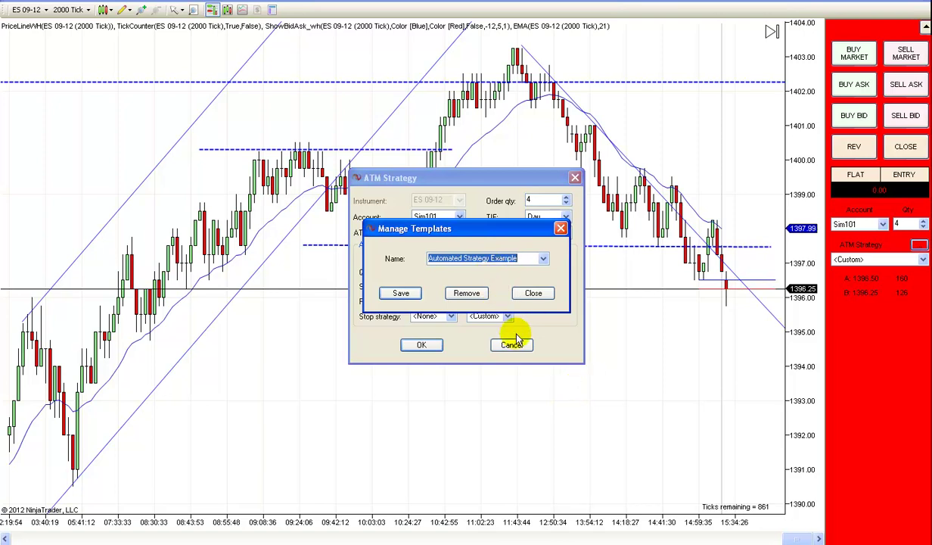
click(406, 298)
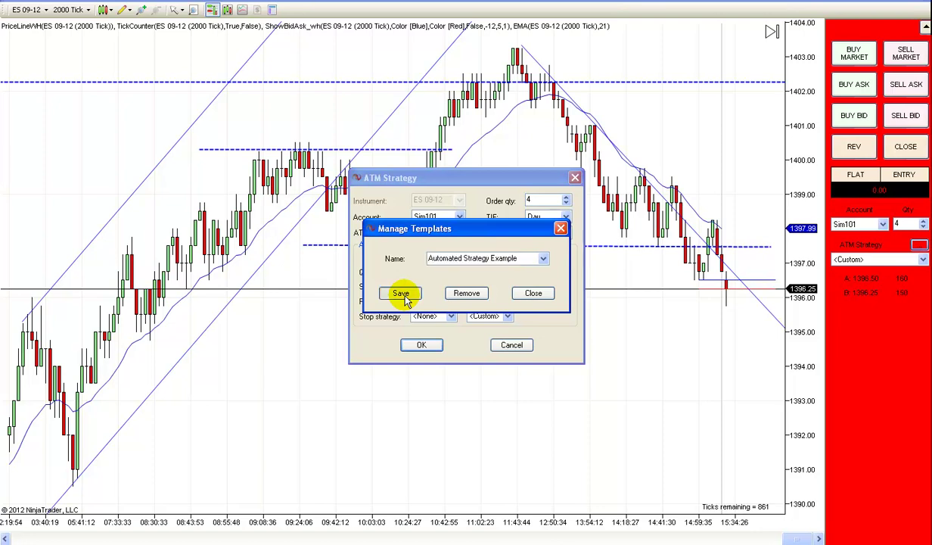
click(421, 344)
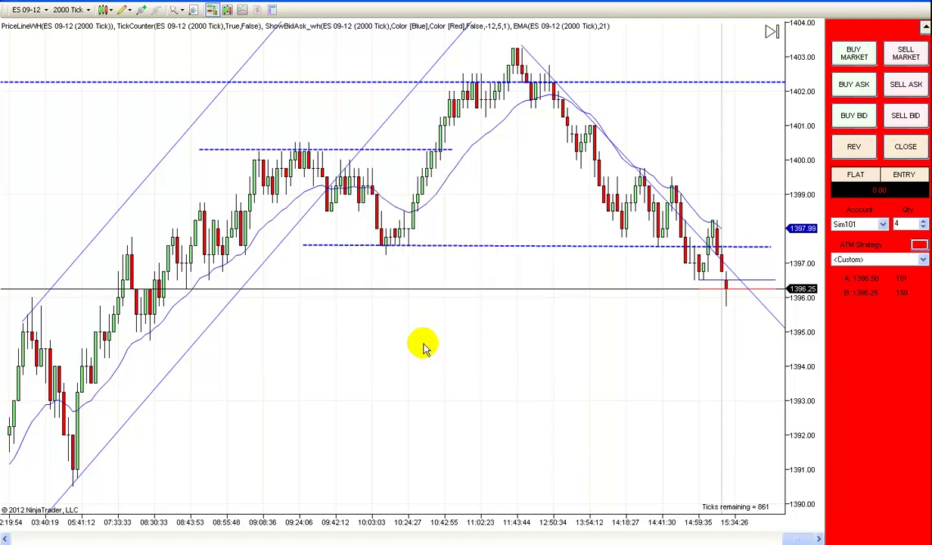
Step: Select Automated Strategy Example as the active ATM strategy in Chart Trader
click(924, 260)
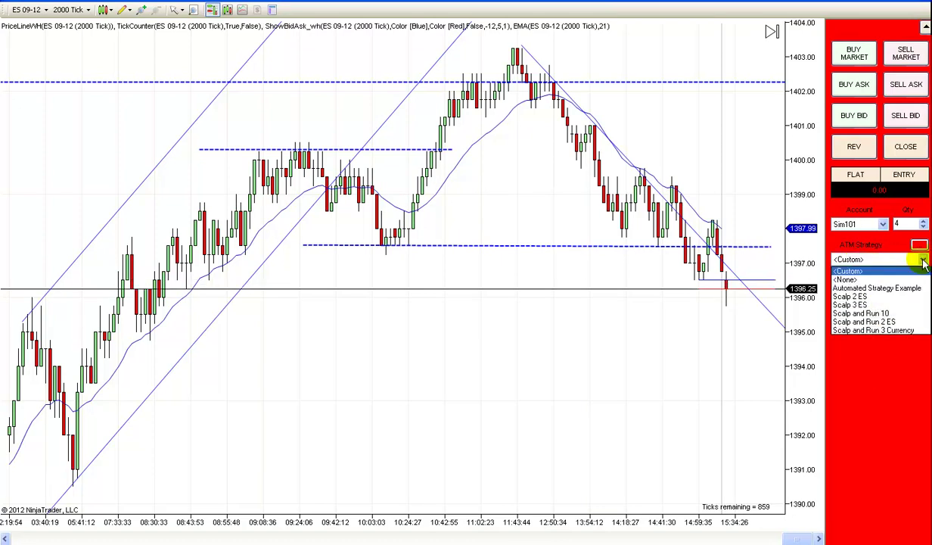
click(897, 291)
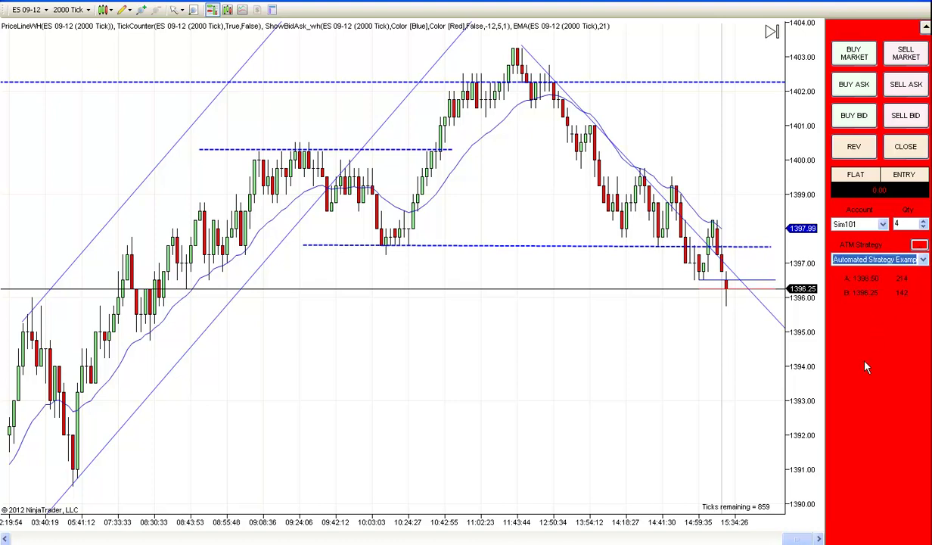
Step: Place a buy limit order for 4 contracts at 1394.75 on the chart and cancel it
right_click(776, 340)
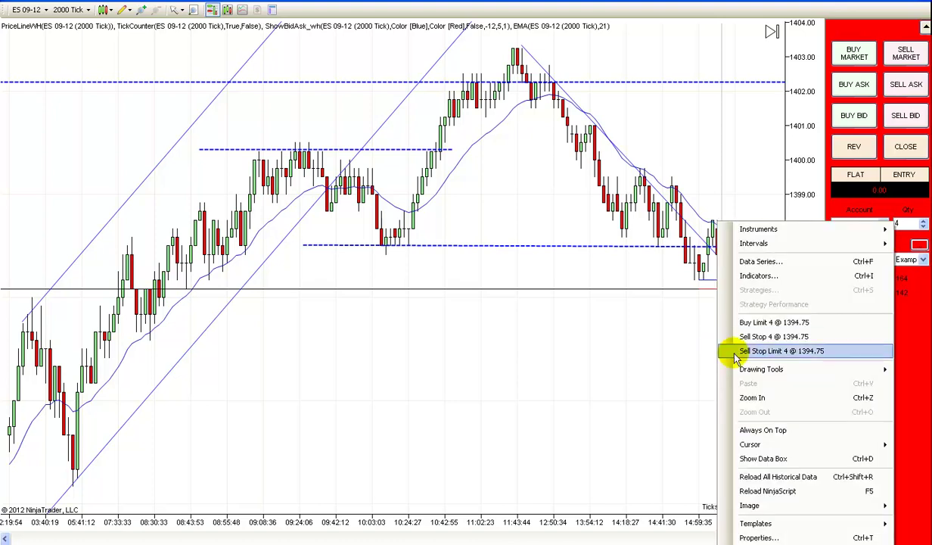
click(787, 325)
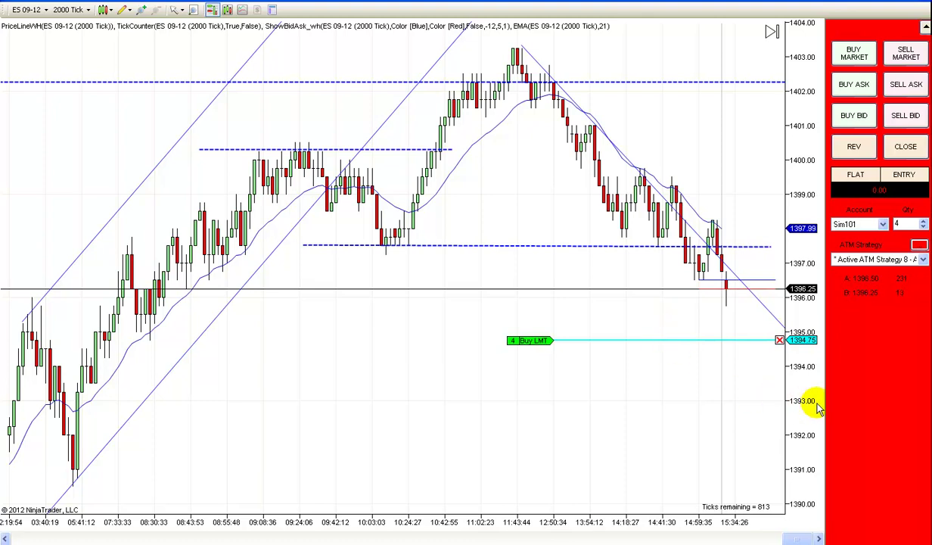
click(780, 342)
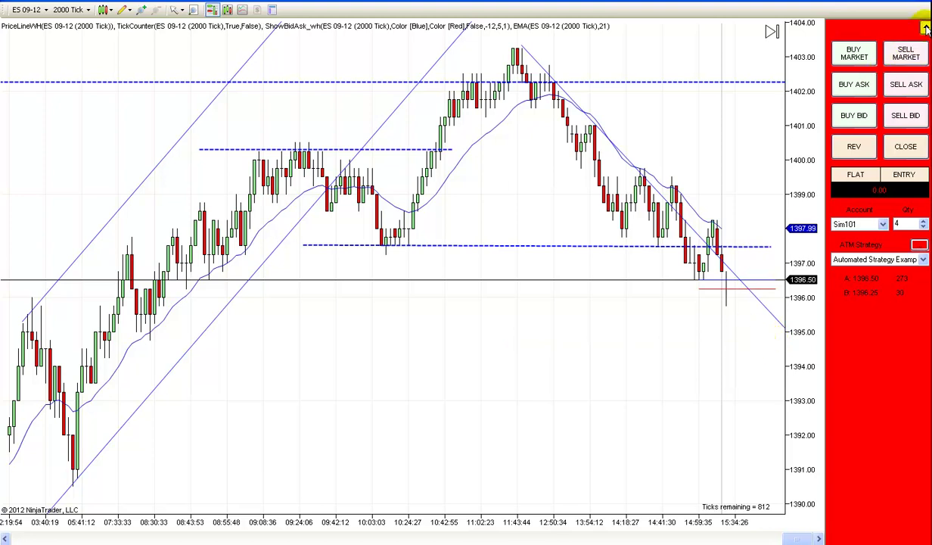
Step: Hide Chart Trader, show it again, and collapse it to give the chart the full width
click(887, 25)
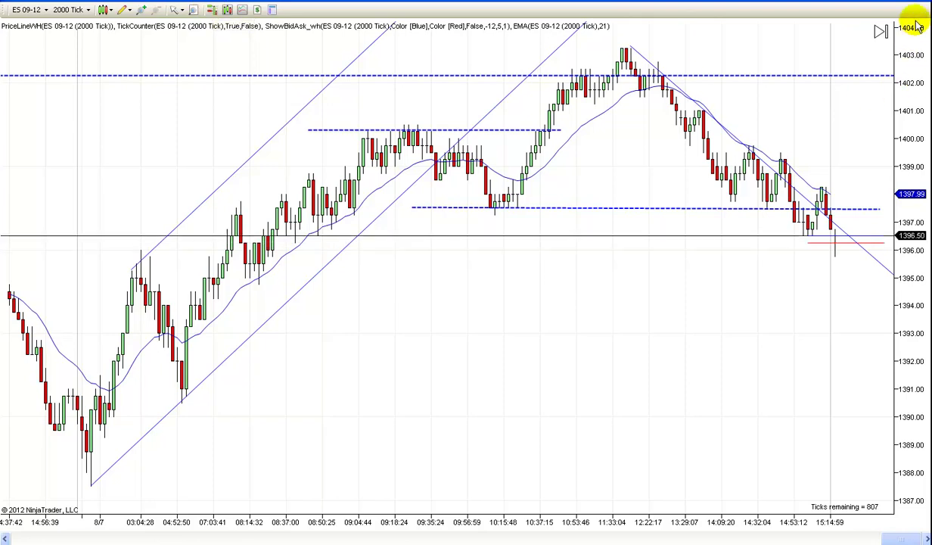
click(213, 11)
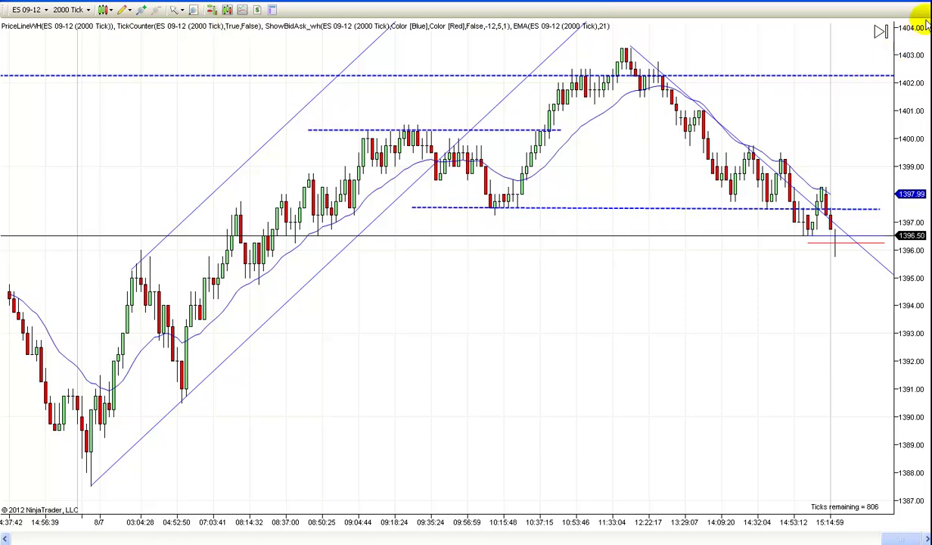
click(215, 15)
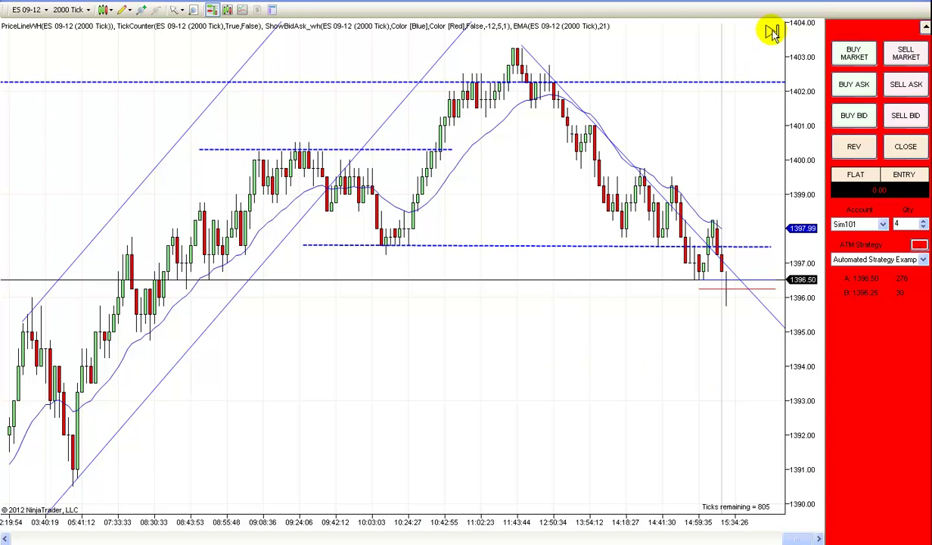
click(924, 27)
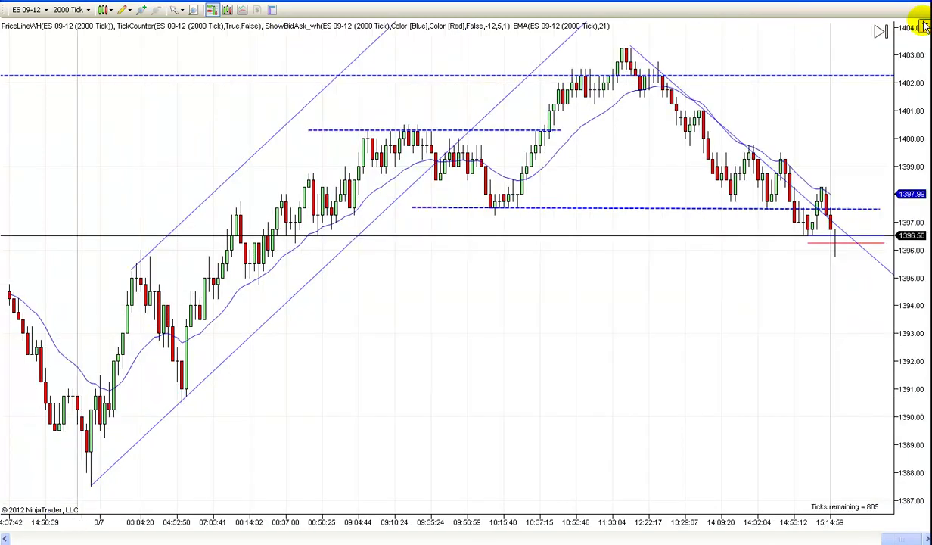
scroll(685, 302, down, 2)
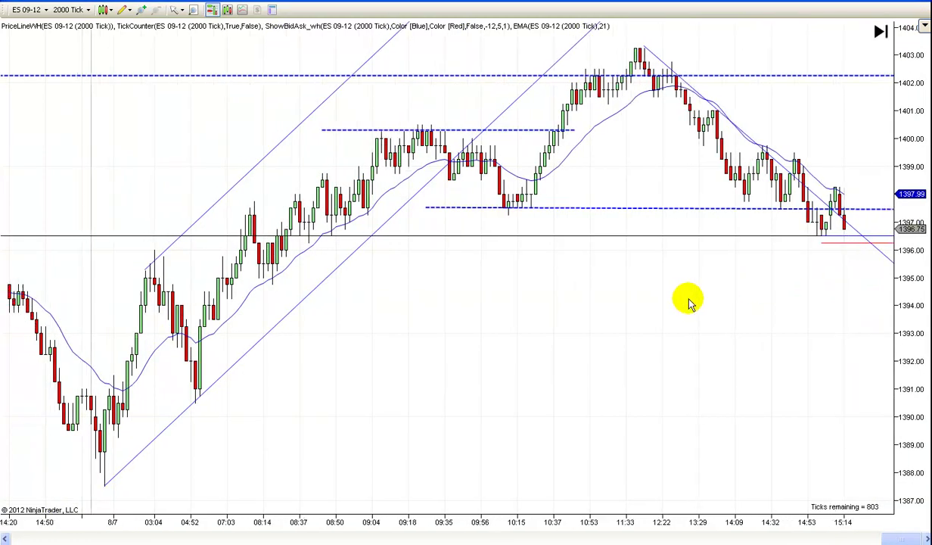
scroll(669, 304, down, 1)
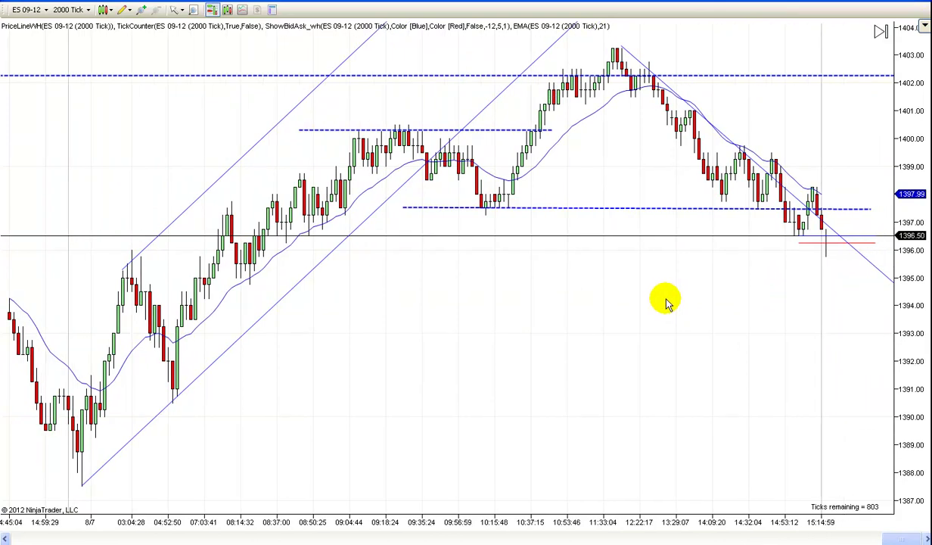